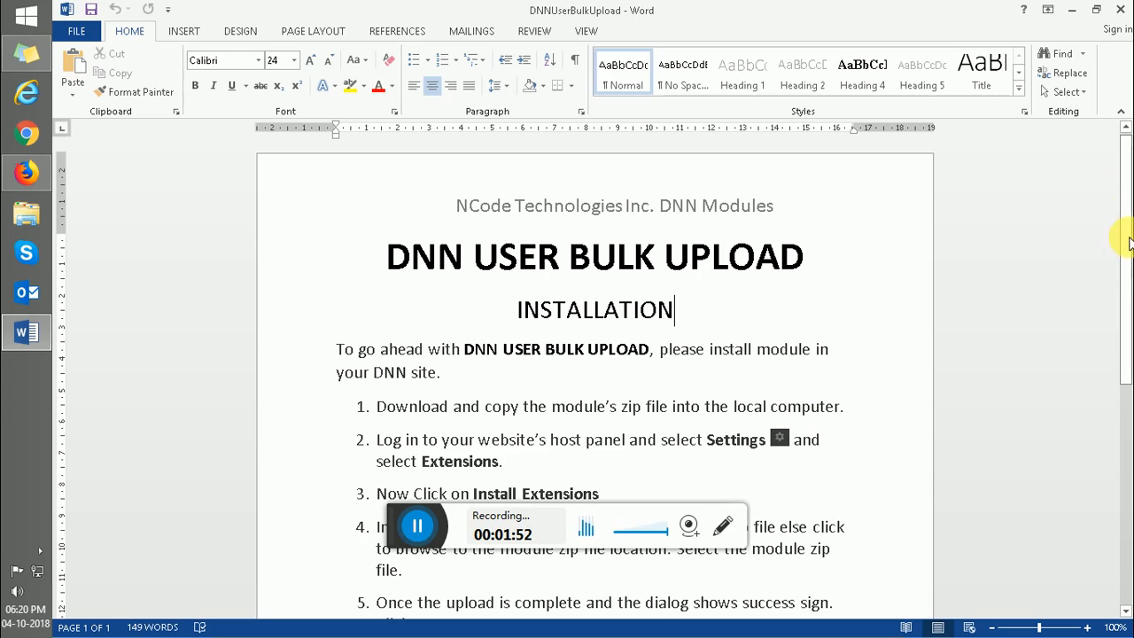
- Scroll the Word instructions and switch to Firefox's Bulk User Upload page
{"action": "left_click_drag", "start_coordinate": [1126, 317], "coordinate": [1130, 450]}
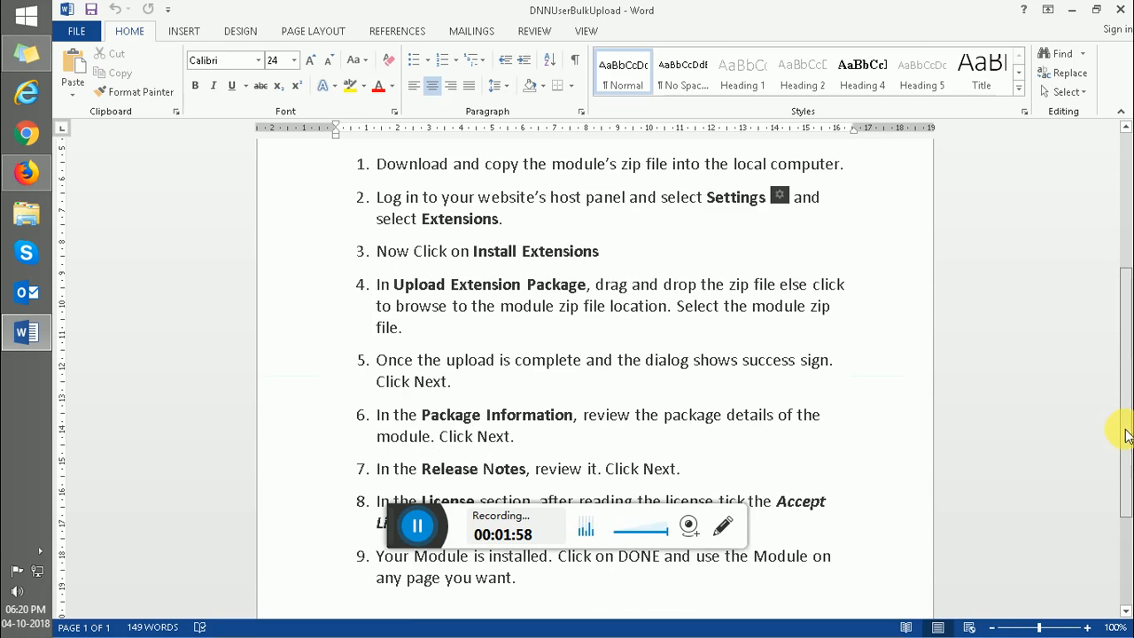
{"action": "left_click_drag", "start_coordinate": [1127, 434], "coordinate": [1126, 264]}
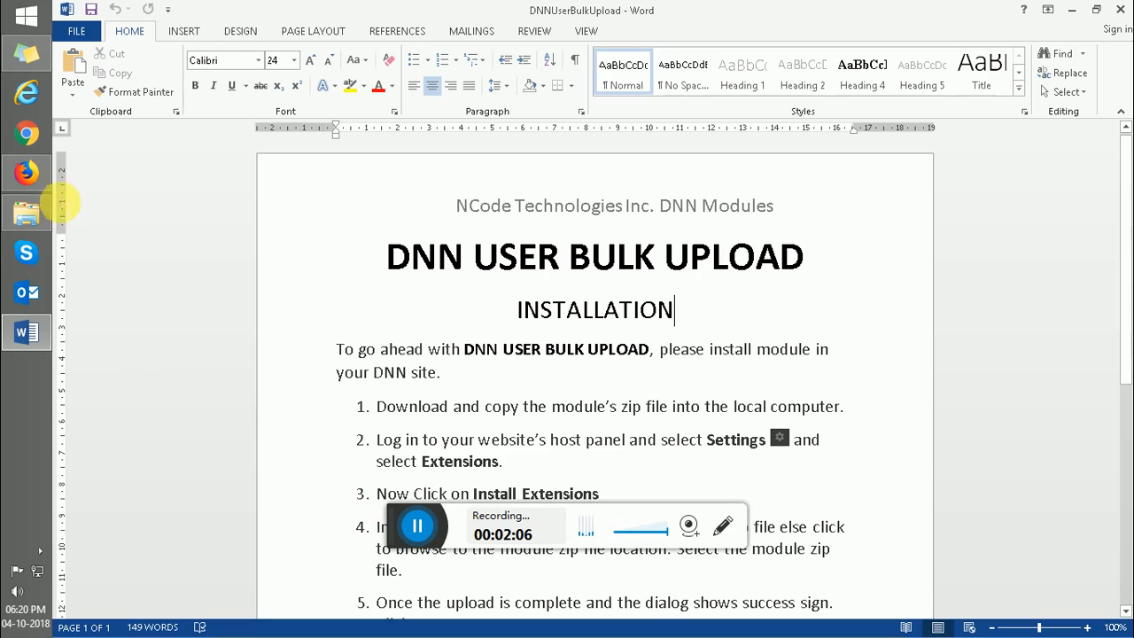
{"action": "left_click", "coordinate": [27, 177]}
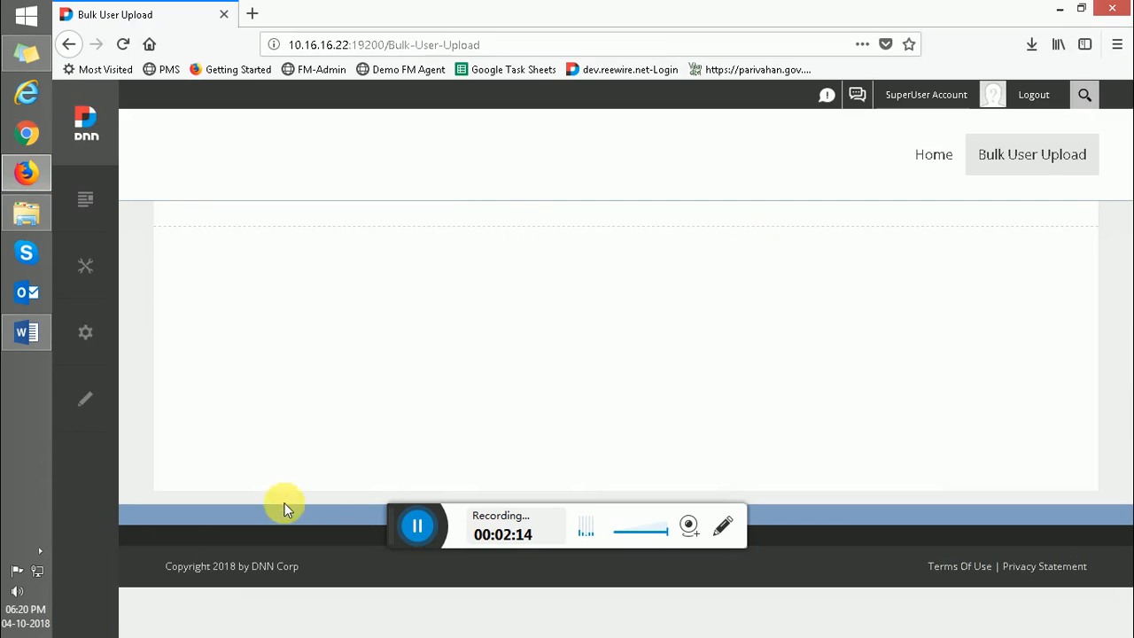
- Show the desktop and select the User Bulk Upload_1.0.0_Install archive
{"action": "left_click", "coordinate": [33, 623]}
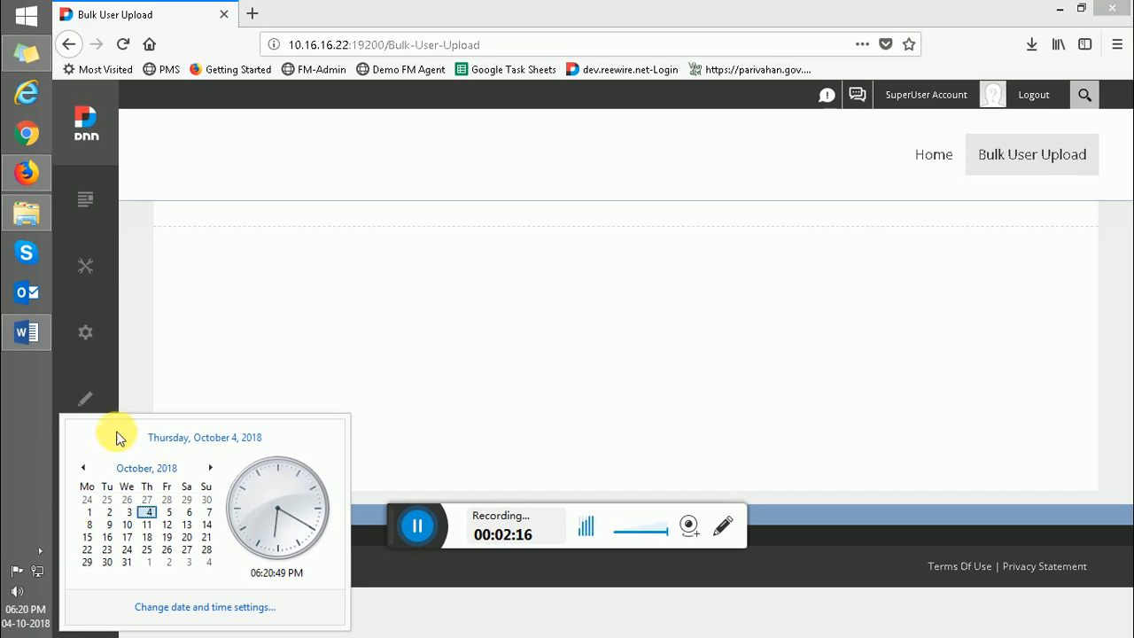
{"action": "left_click", "coordinate": [19, 631]}
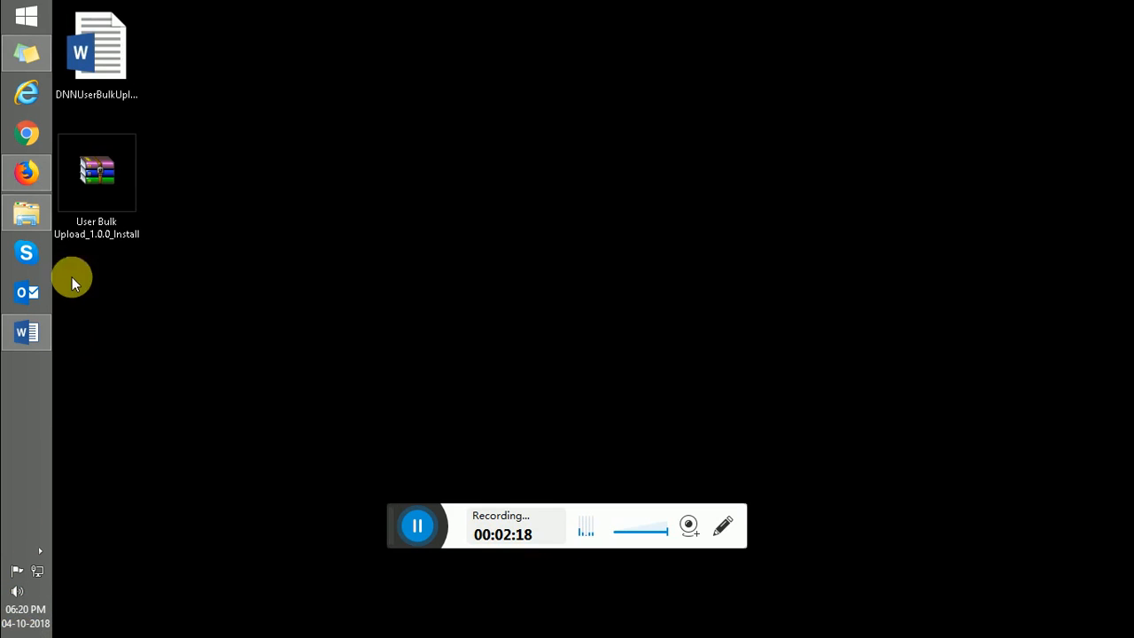
{"action": "left_click", "coordinate": [92, 225]}
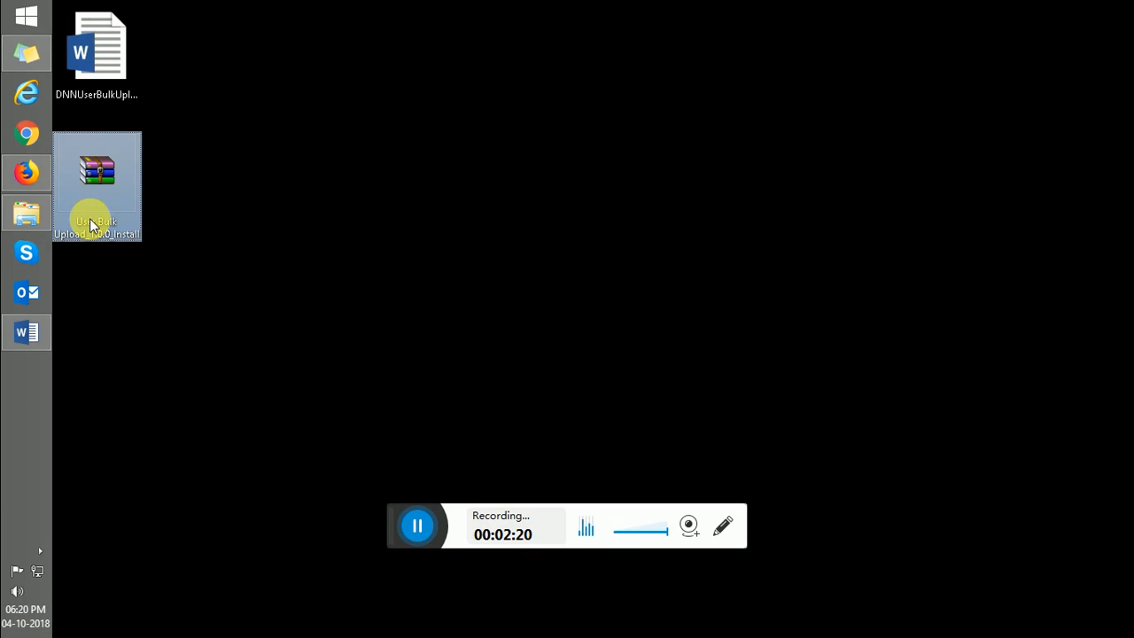
{"action": "mouse_move", "coordinate": [29, 170]}
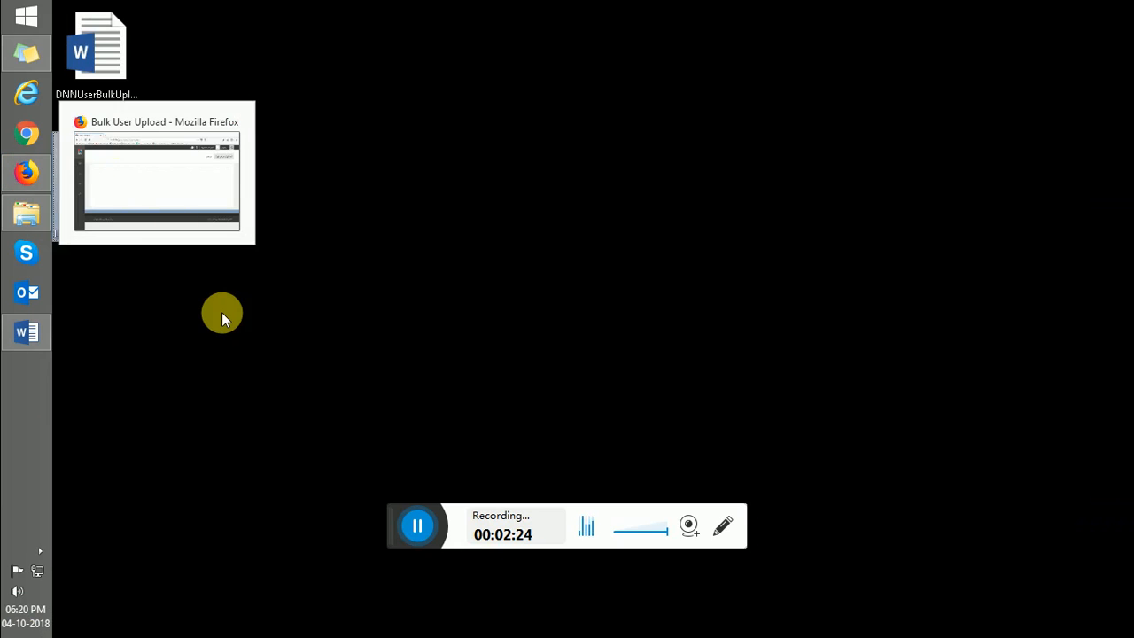
- Start a new extension install from Settings > Extensions, with the page zoomed to 90%
{"action": "left_click", "coordinate": [36, 174]}
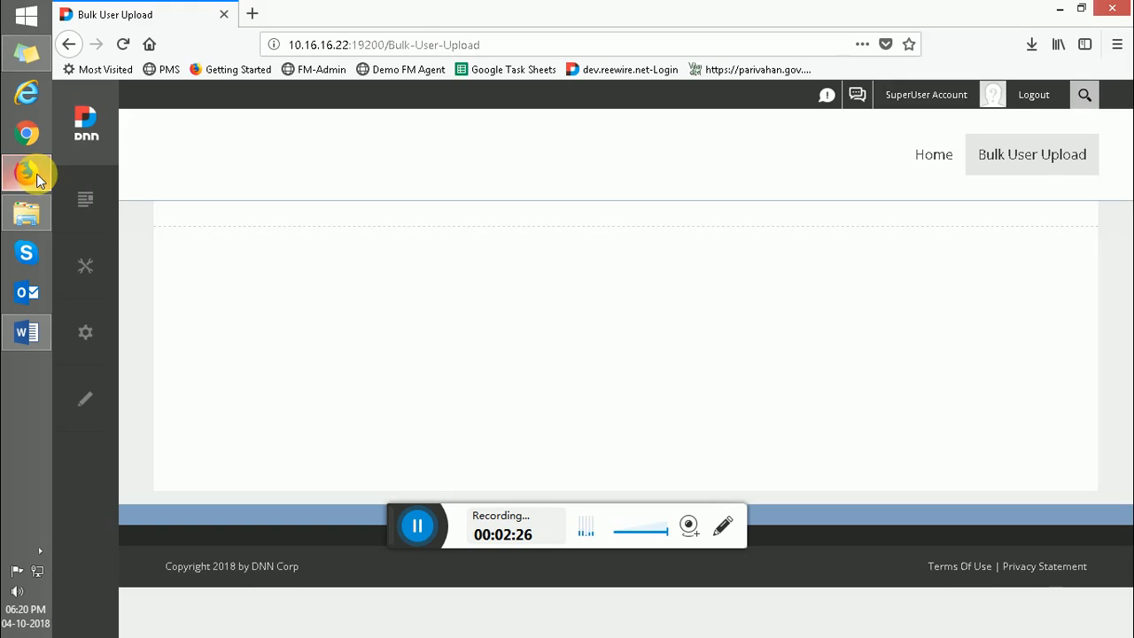
{"action": "mouse_move", "coordinate": [84, 333]}
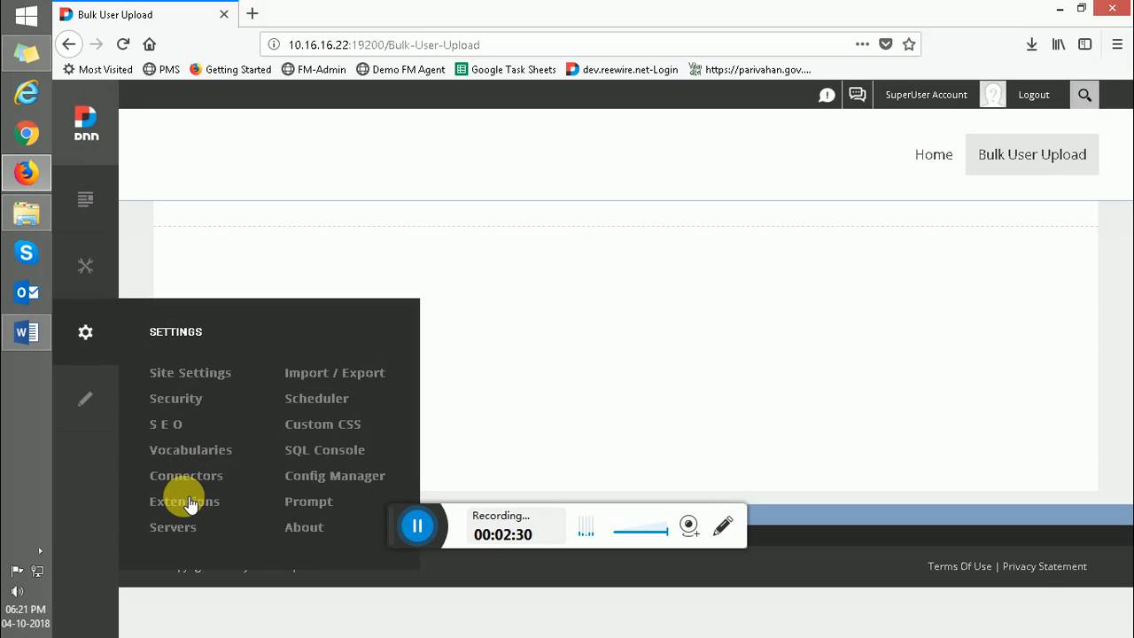
{"action": "left_click", "coordinate": [187, 504]}
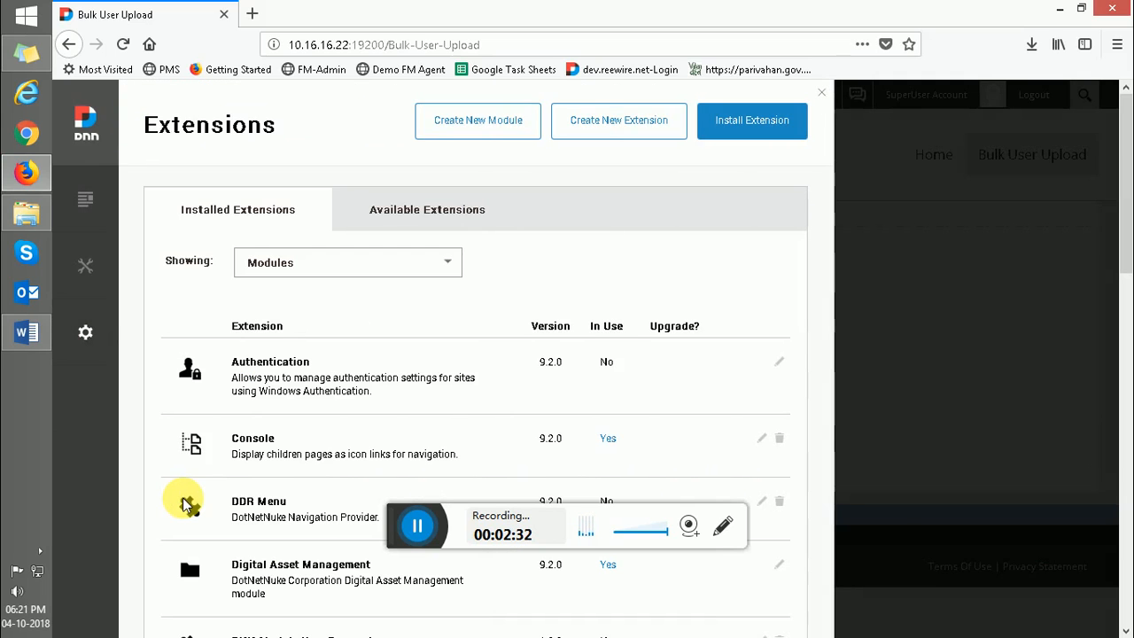
{"action": "left_click", "coordinate": [754, 131]}
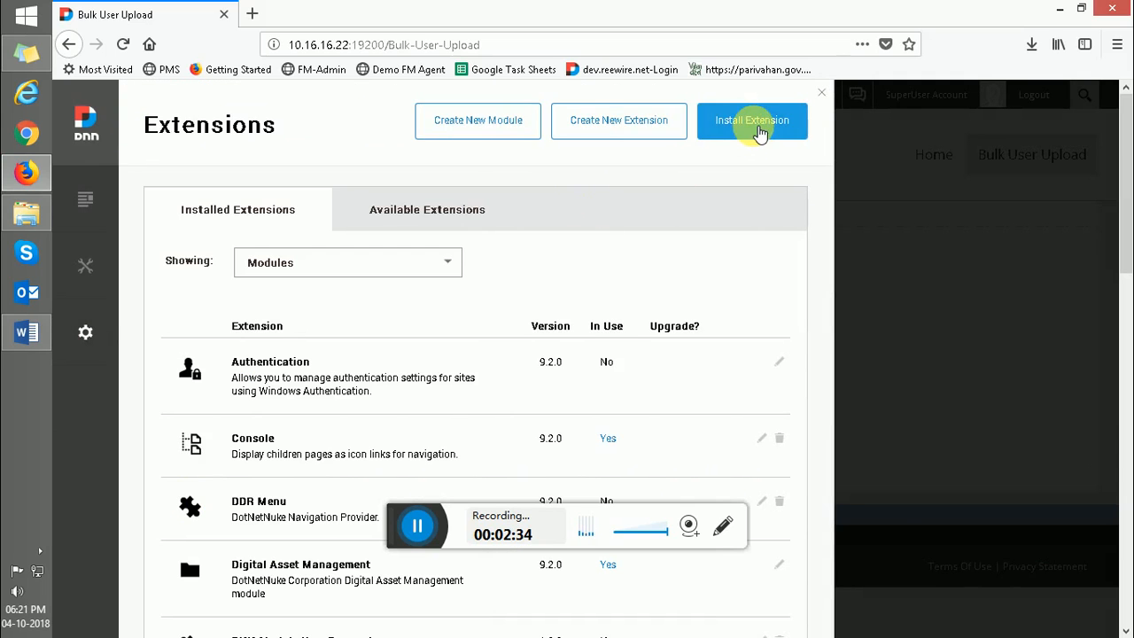
{"action": "key", "text": "ctrl+minus"}
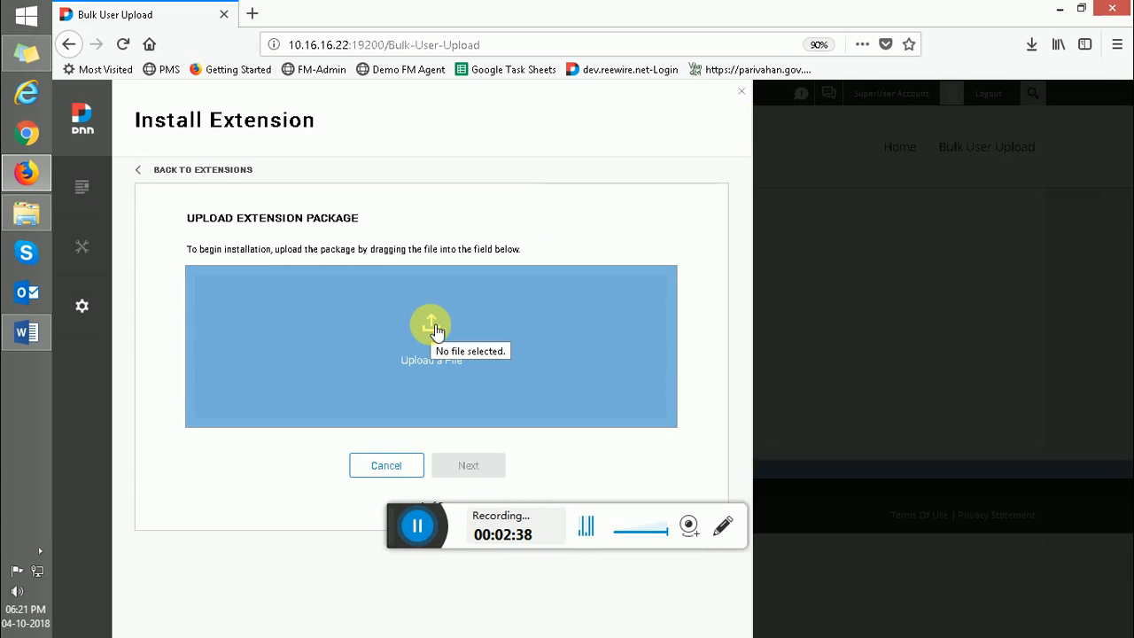
- Upload User Bulk Upload_1.0.0_Install.zip from the Desktop as the extension package
{"action": "left_click", "coordinate": [434, 330]}
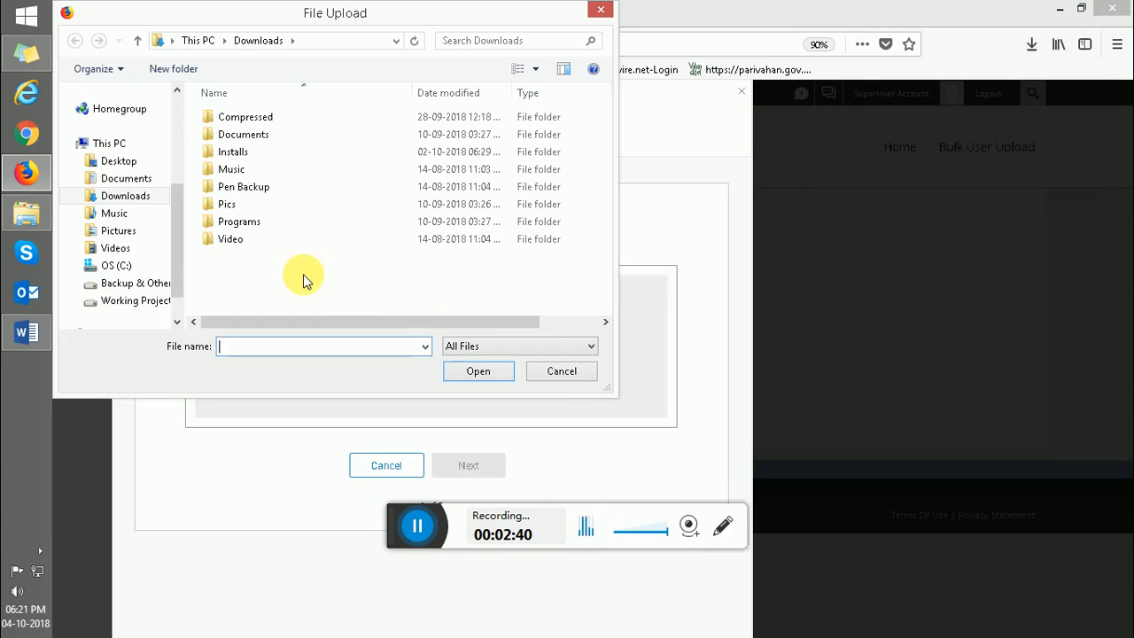
{"action": "left_click", "coordinate": [118, 160]}
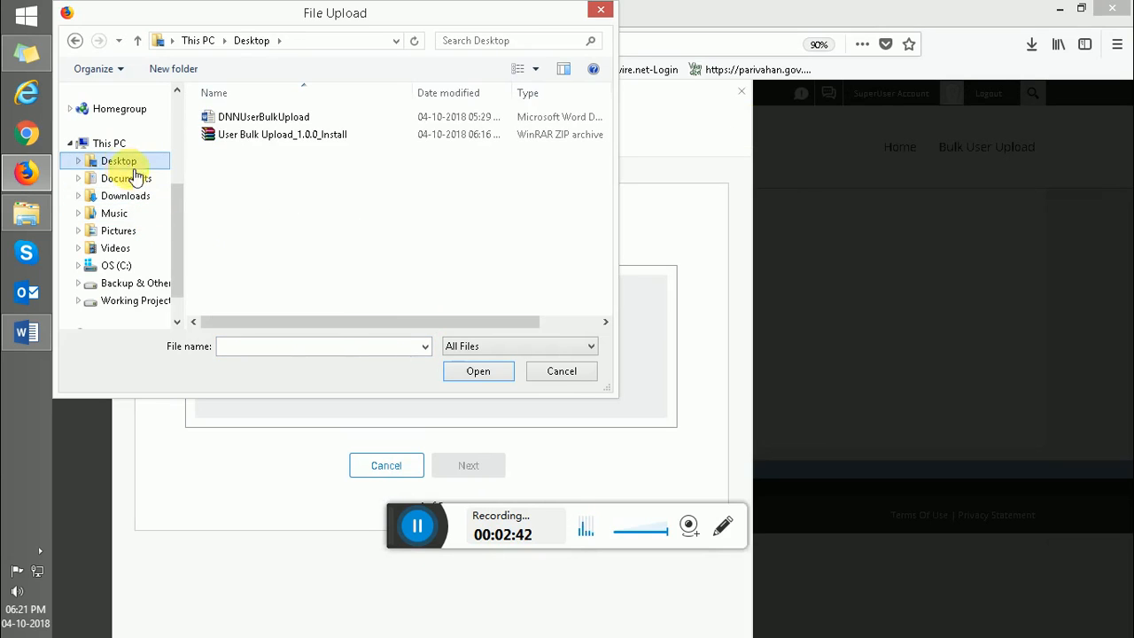
{"action": "left_click", "coordinate": [232, 140]}
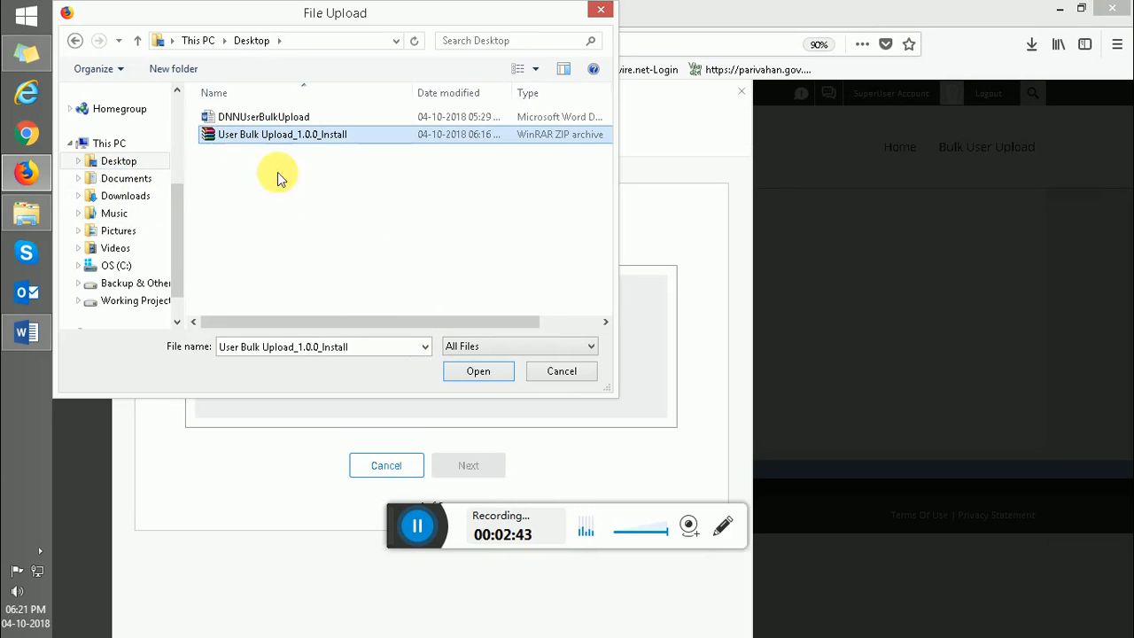
{"action": "left_click", "coordinate": [478, 371]}
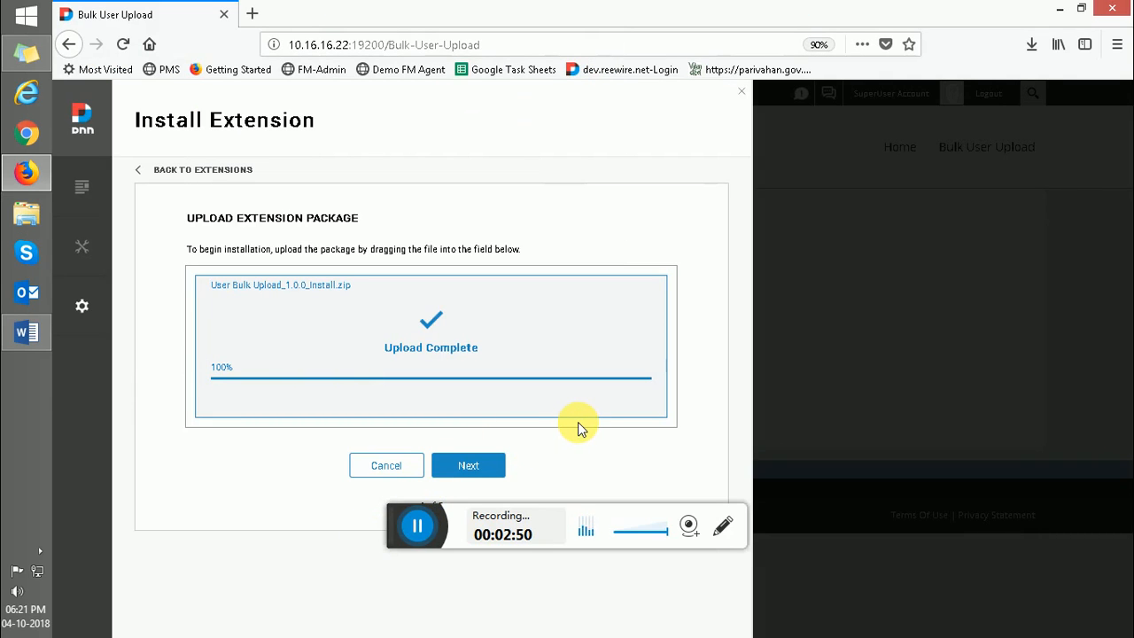
- Step through the Package Information and Release Notes pages of the install wizard
{"action": "left_click", "coordinate": [467, 465]}
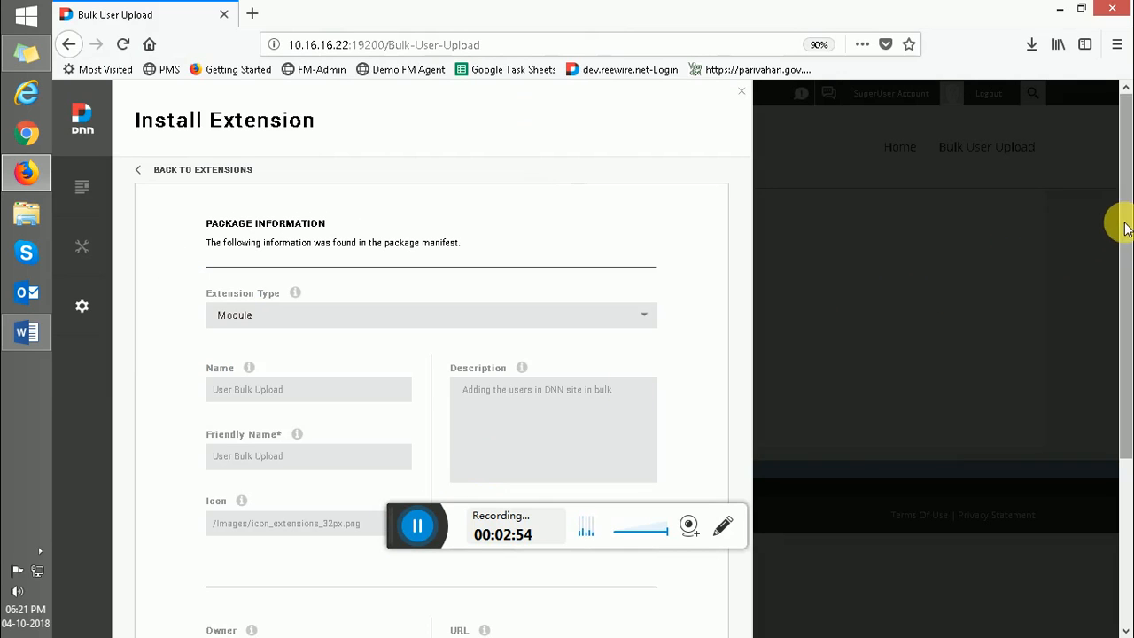
{"action": "left_click_drag", "start_coordinate": [1129, 383], "coordinate": [1127, 530]}
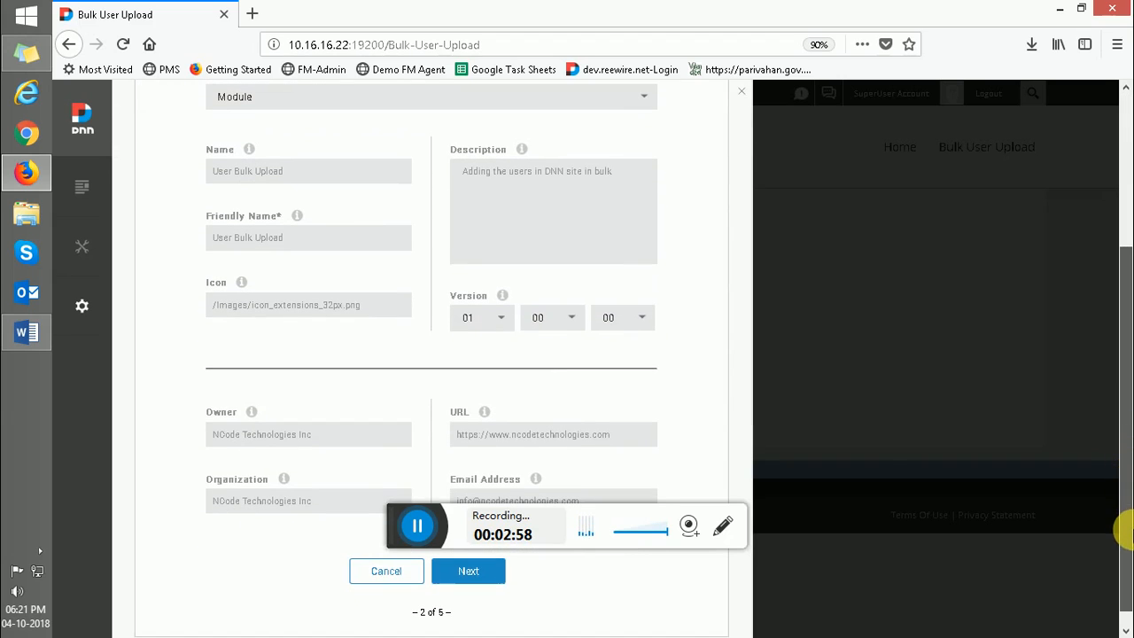
{"action": "left_click", "coordinate": [469, 571]}
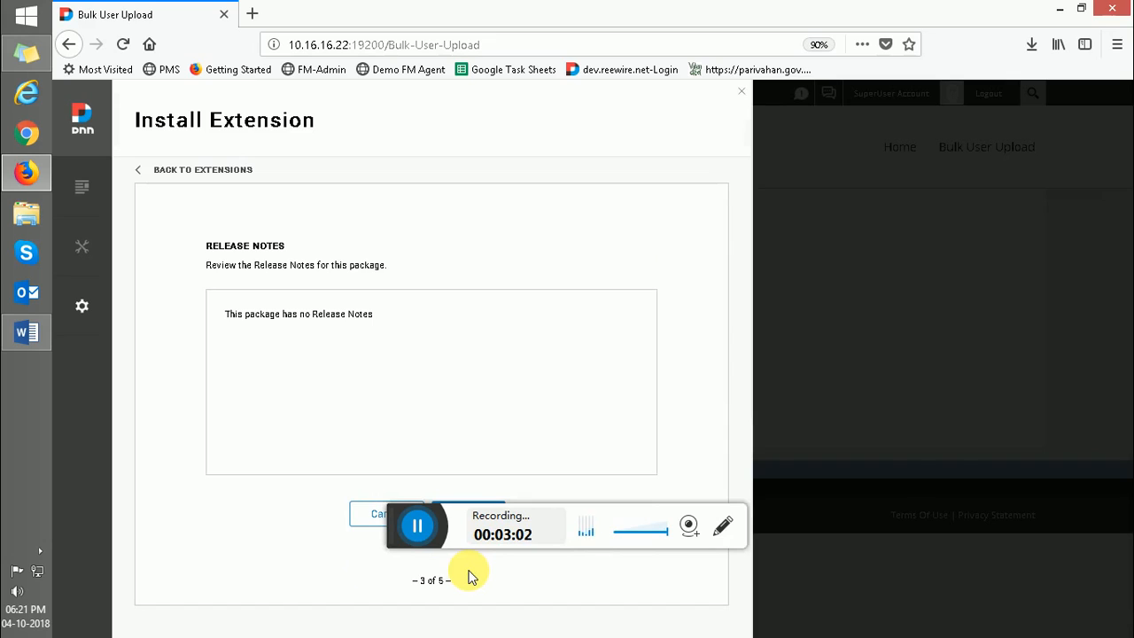
{"action": "left_click", "coordinate": [461, 501]}
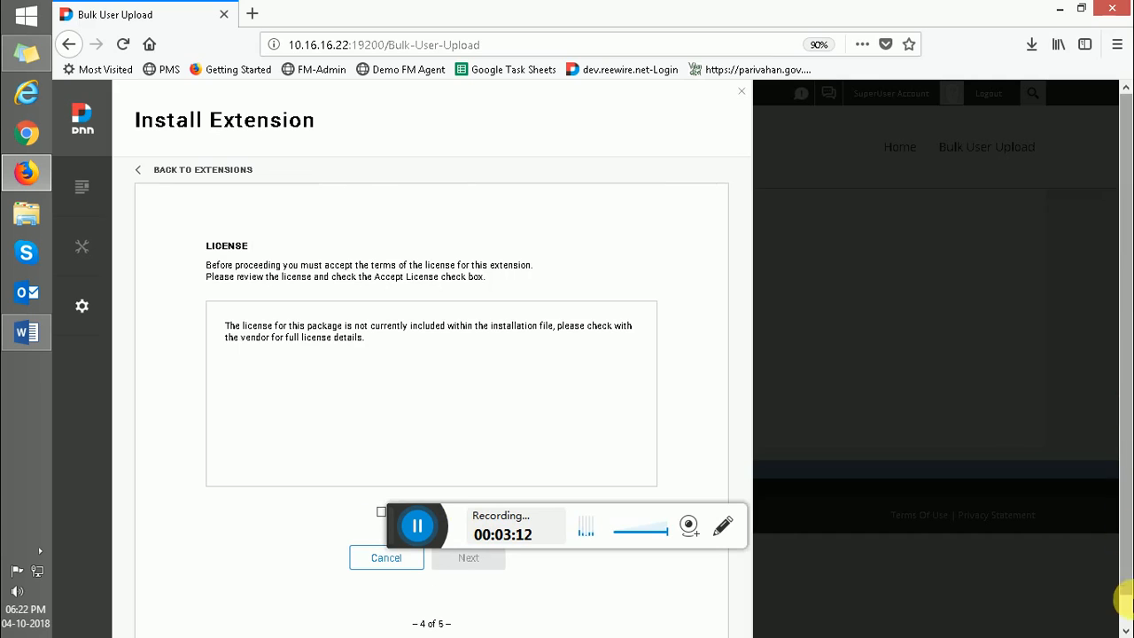
- Accept the license, run the installation, and finish the wizard back at Extensions
{"action": "scroll", "coordinate": [1125, 621], "scroll_direction": "down", "scroll_amount": 1}
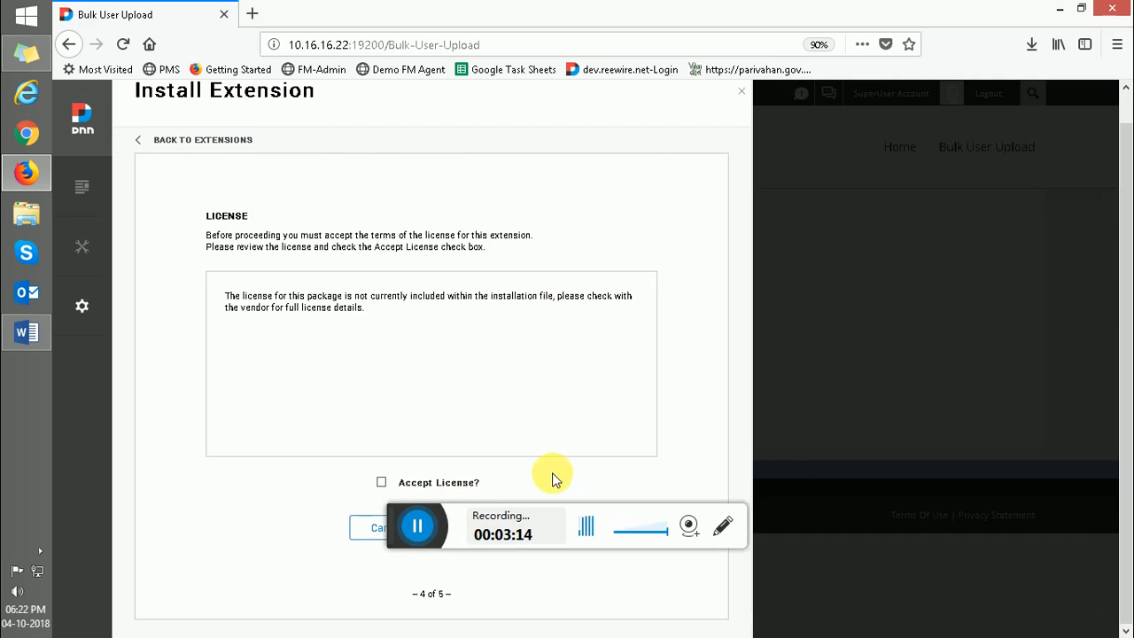
{"action": "left_click", "coordinate": [389, 487]}
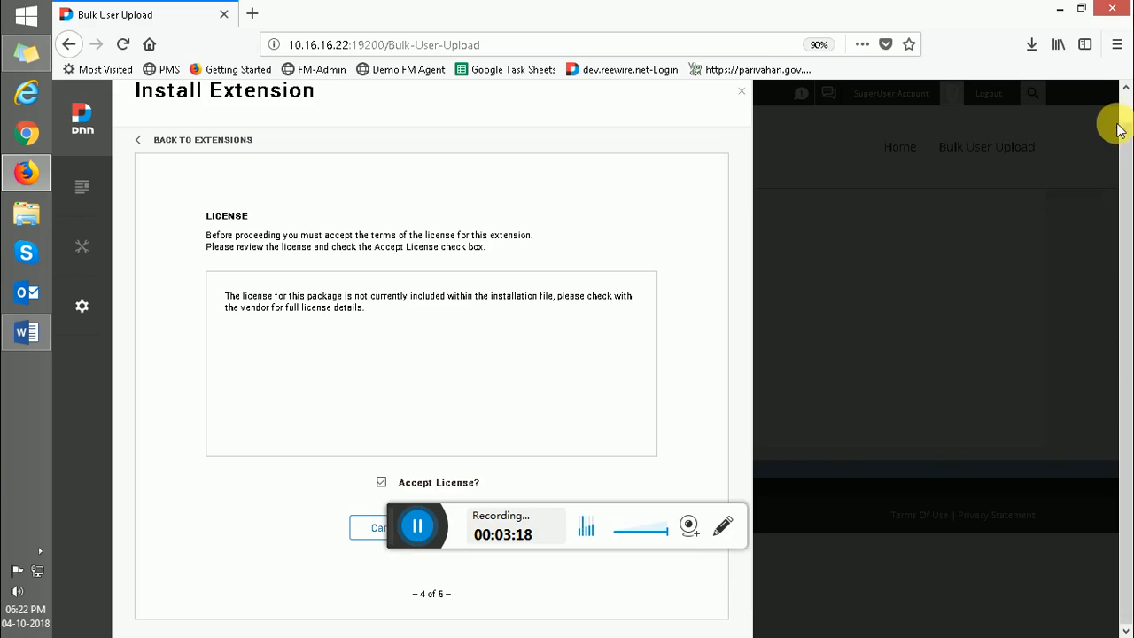
{"action": "scroll", "coordinate": [1123, 108], "scroll_direction": "up", "scroll_amount": 1}
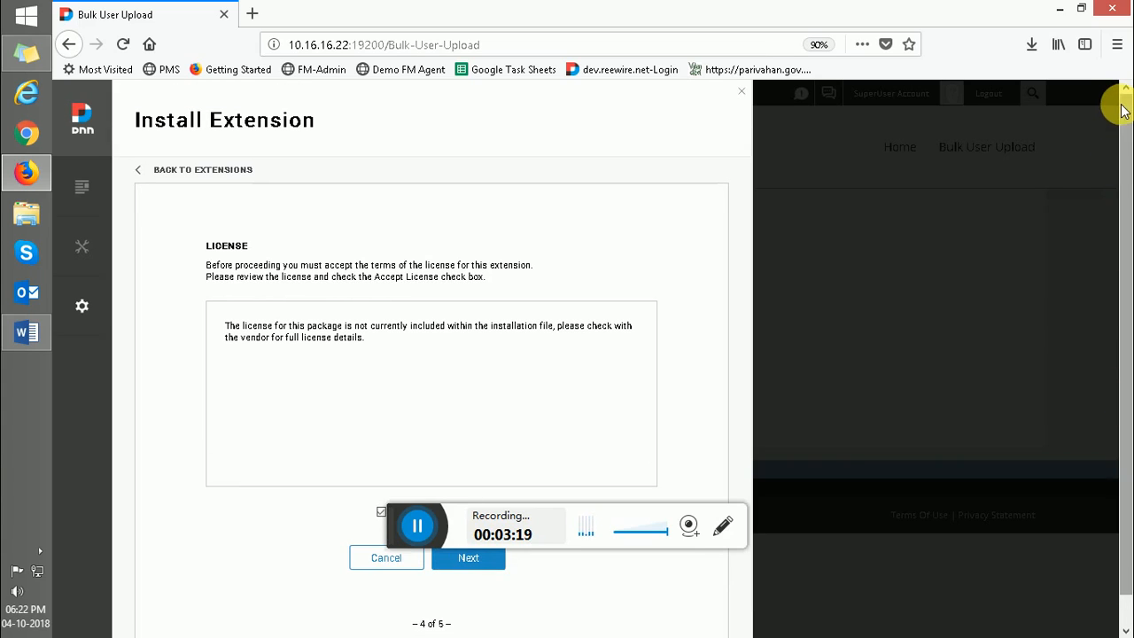
{"action": "left_click", "coordinate": [477, 564]}
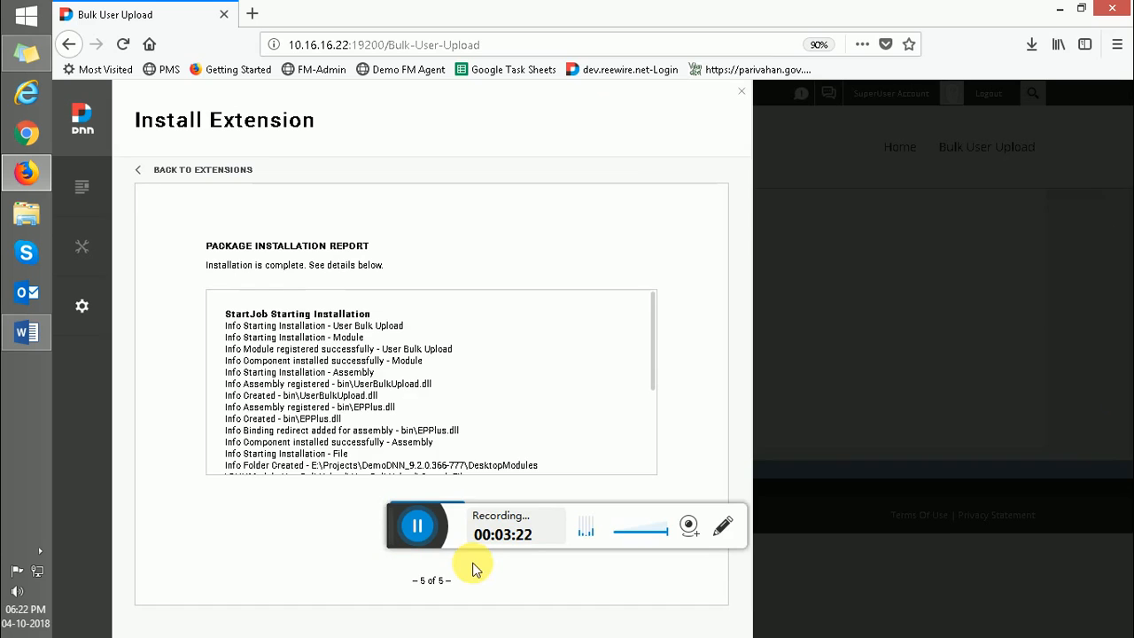
{"action": "left_click_drag", "start_coordinate": [653, 354], "coordinate": [659, 446]}
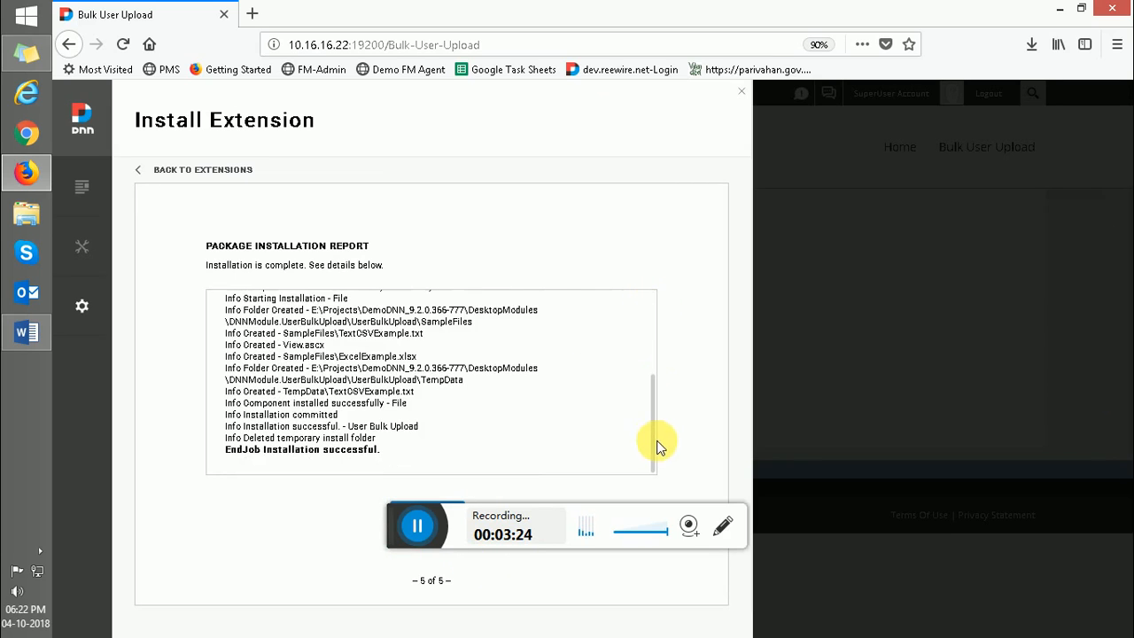
{"action": "left_click", "coordinate": [445, 507]}
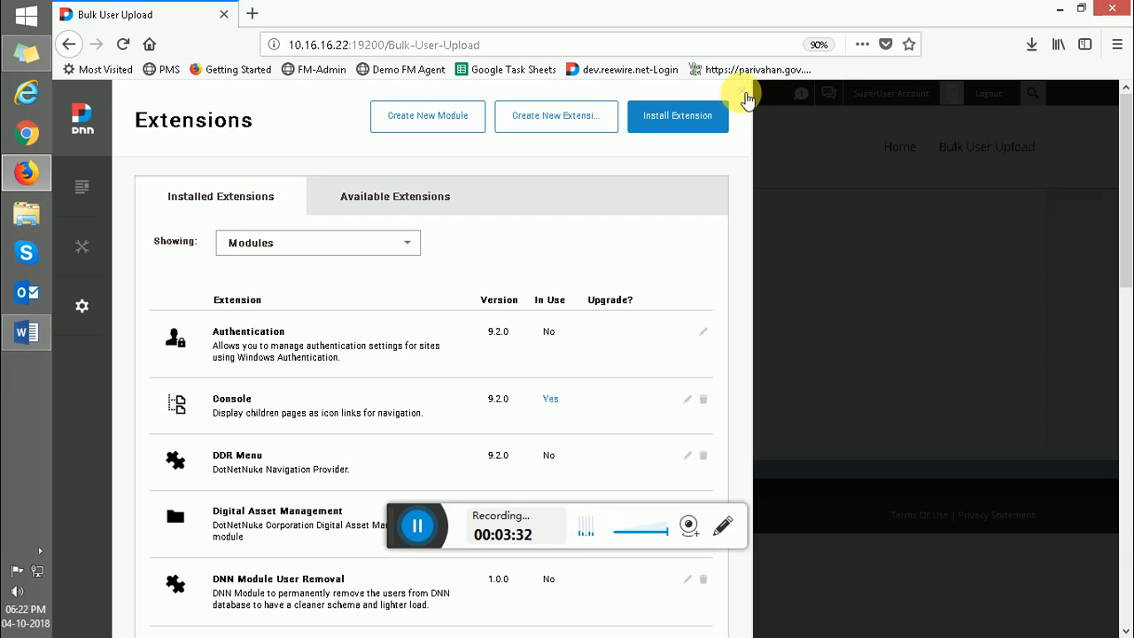
{"action": "left_click", "coordinate": [742, 95]}
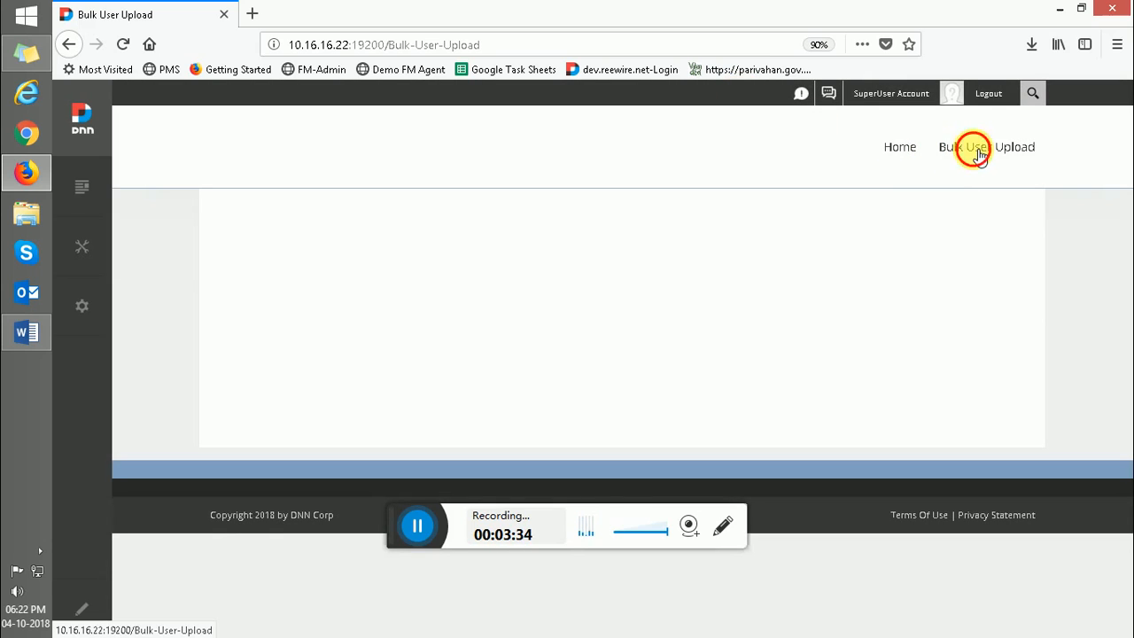
- Put the reloaded Bulk User Upload page in edit mode and pick the User Bulk Upload module
{"action": "left_click", "coordinate": [979, 155]}
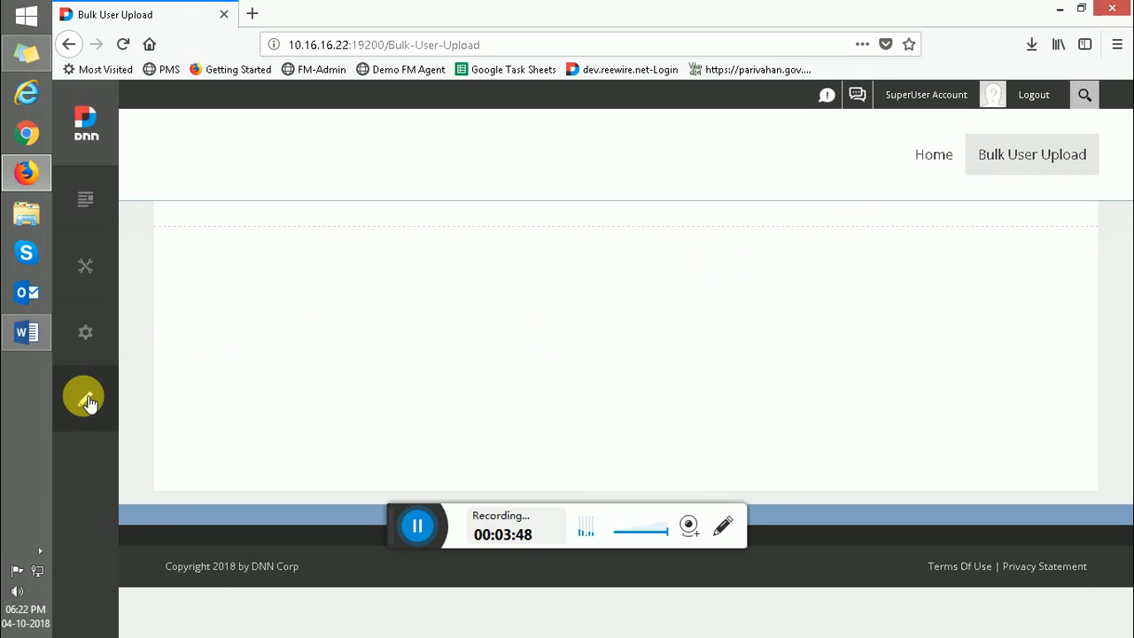
{"action": "left_click", "coordinate": [85, 399]}
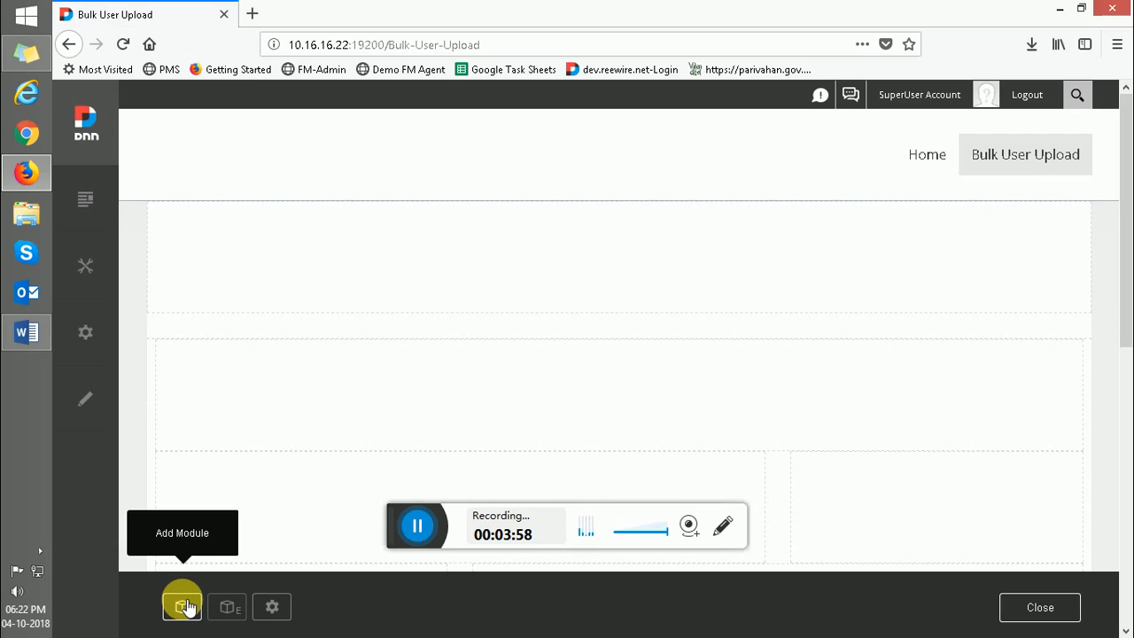
{"action": "left_click", "coordinate": [186, 607]}
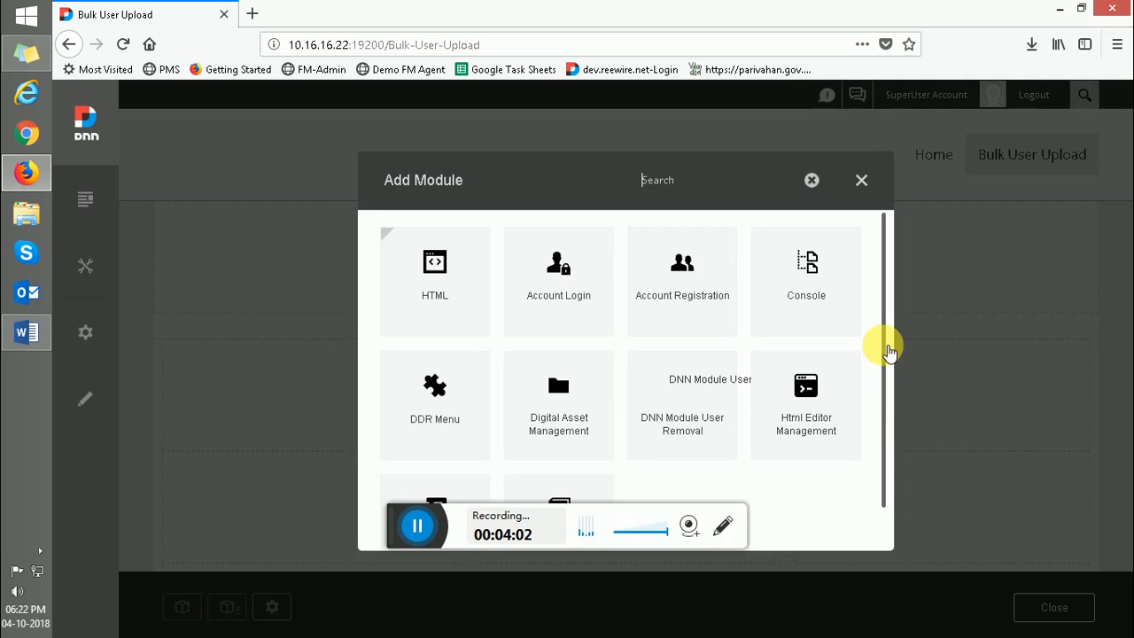
{"action": "left_click_drag", "start_coordinate": [889, 351], "coordinate": [890, 478]}
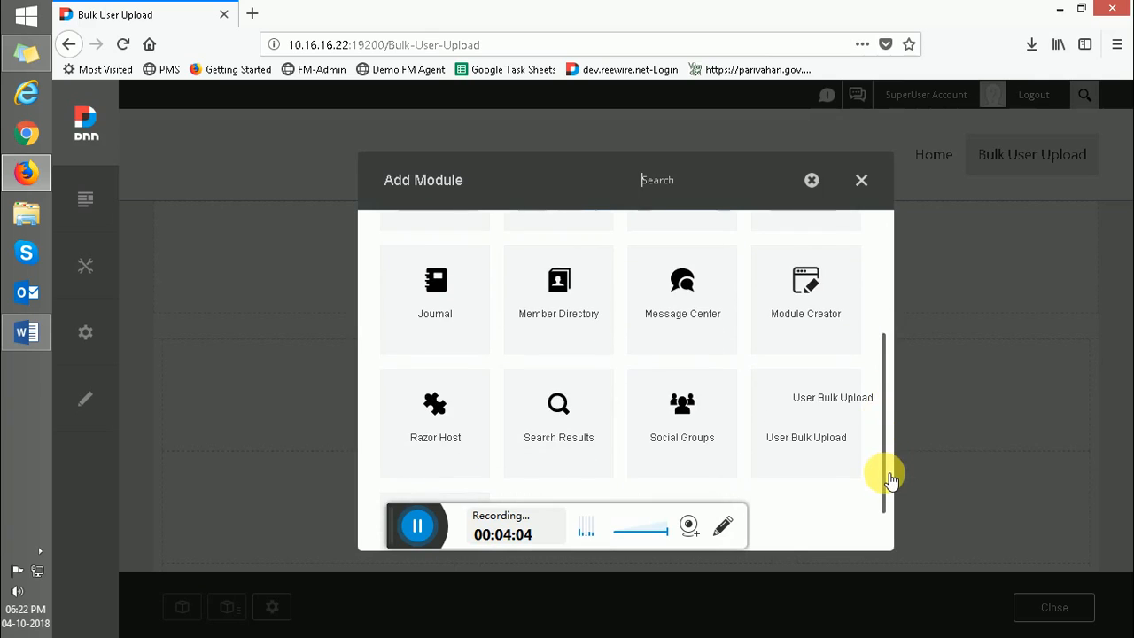
{"action": "left_click", "coordinate": [814, 414]}
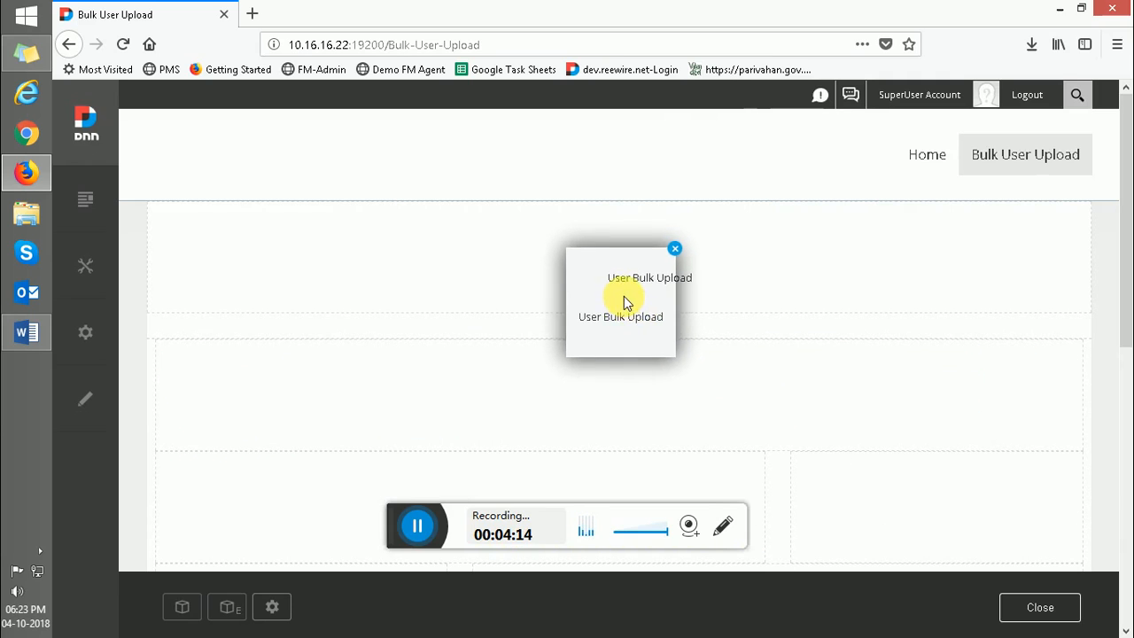
- Drop the User Bulk Upload module into the top pane and exit edit mode
{"action": "left_click", "coordinate": [585, 257]}
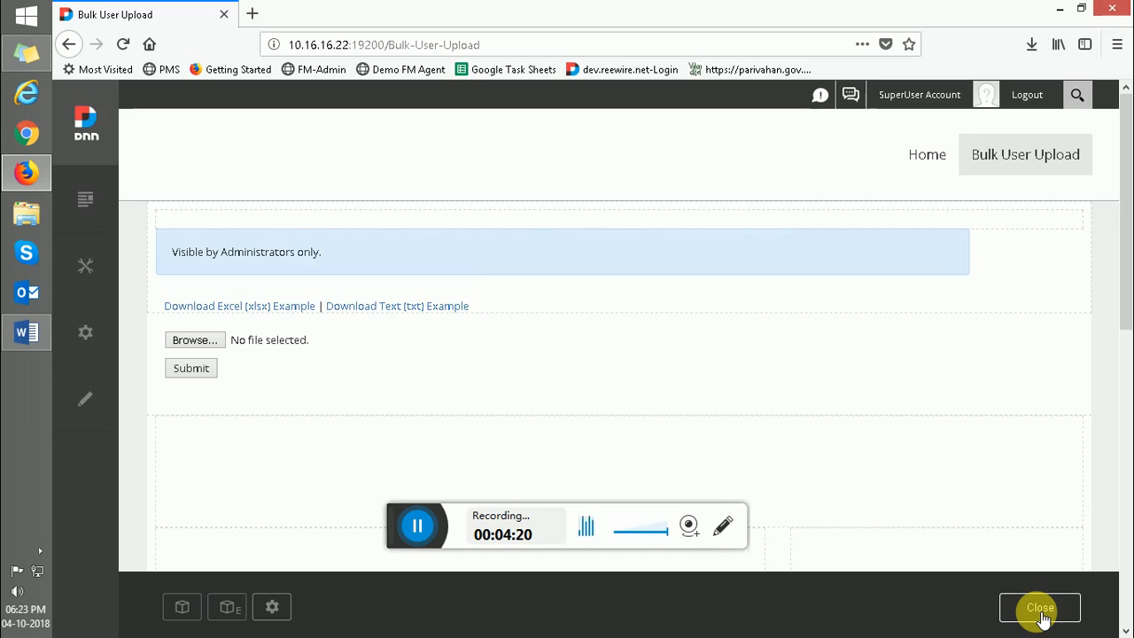
{"action": "left_click", "coordinate": [1041, 610]}
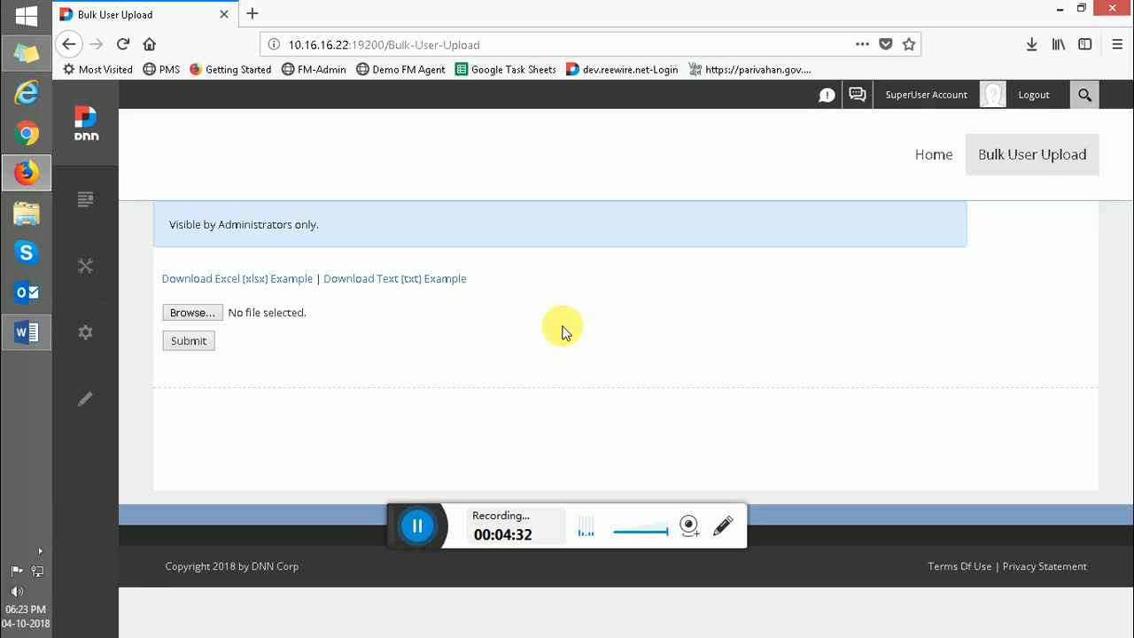
- Submit DNNUserBulkUpload.docx from the Desktop, producing the .xlsx/.txt-only error
{"action": "left_click", "coordinate": [210, 317]}
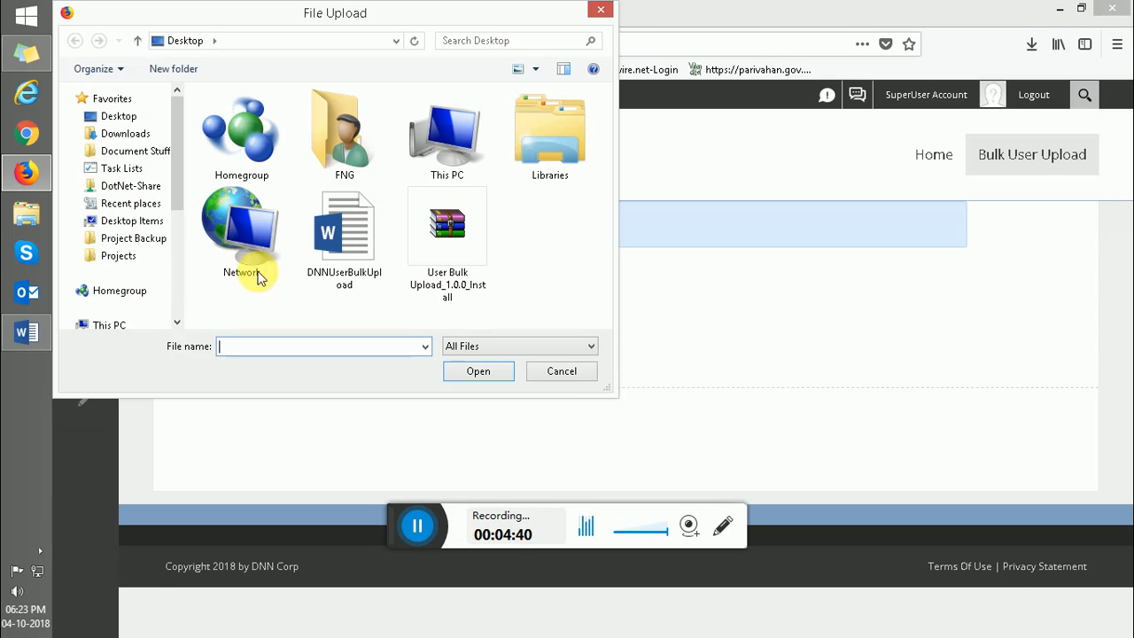
{"action": "left_click", "coordinate": [347, 237]}
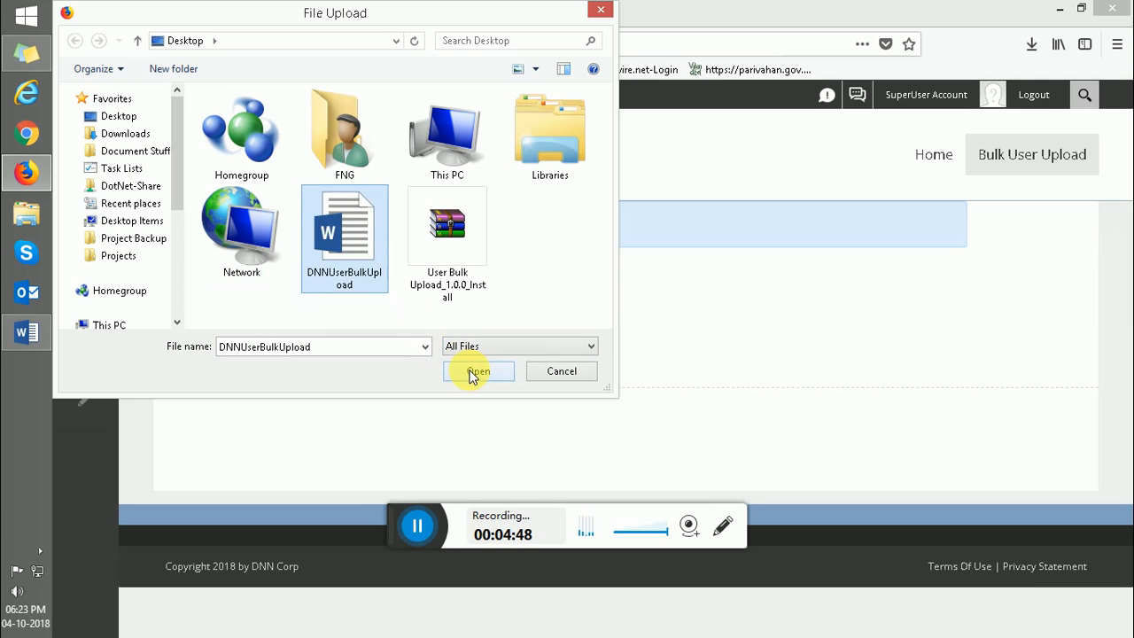
{"action": "left_click", "coordinate": [474, 372]}
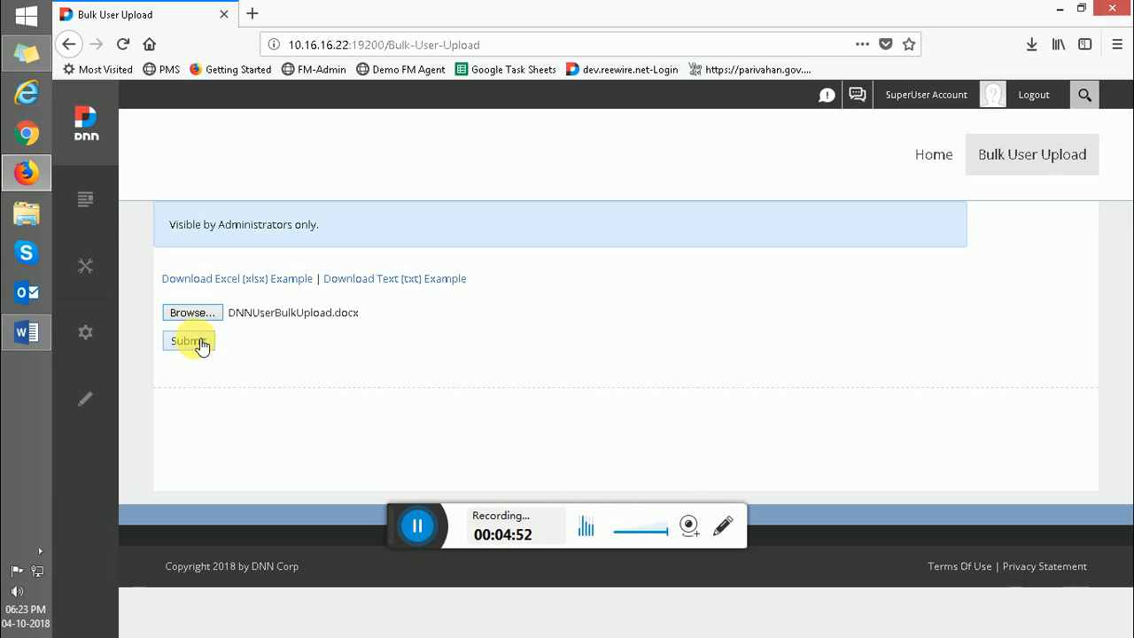
{"action": "left_click", "coordinate": [189, 341]}
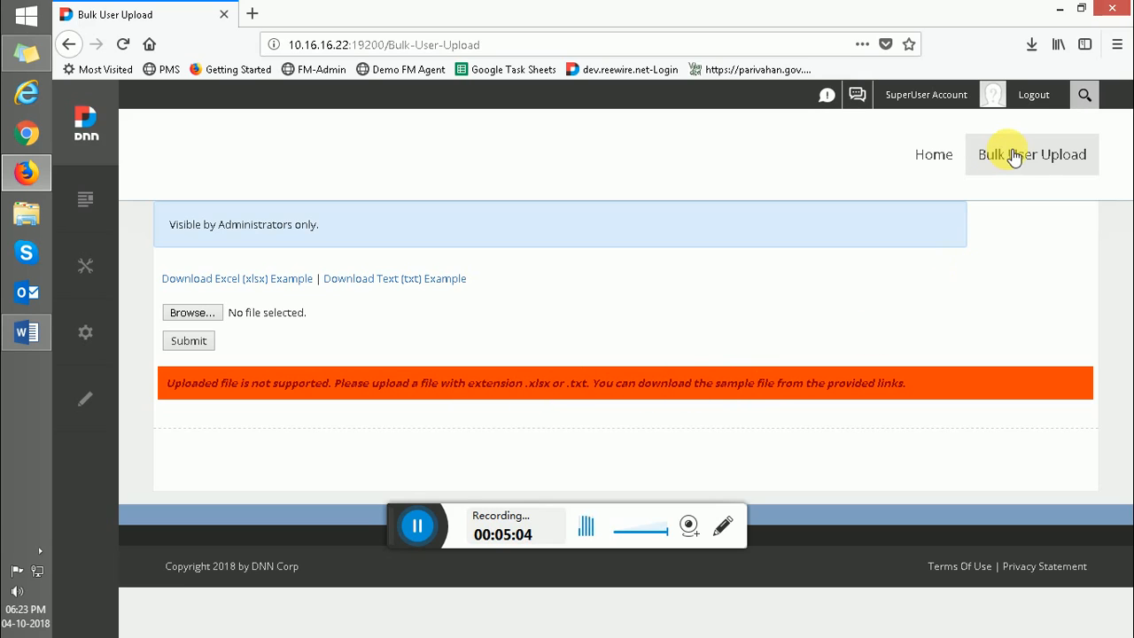
- Reload the page to clear the error and save ExcelExample.xlsx from the Excel (xlsx) example link
{"action": "left_click", "coordinate": [1015, 156]}
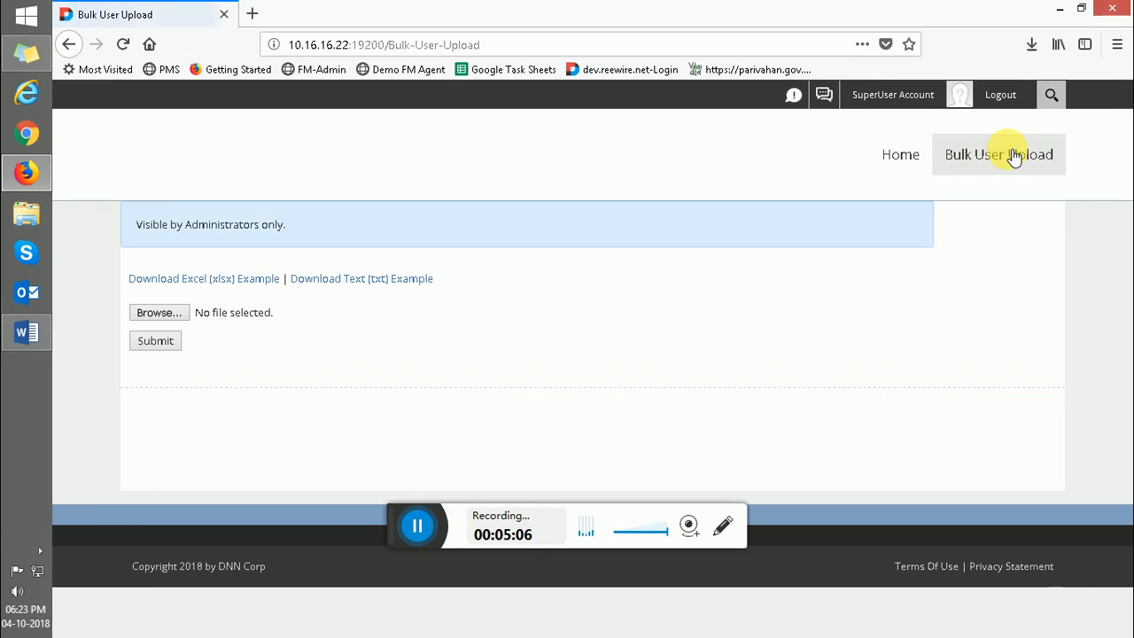
{"action": "left_click", "coordinate": [287, 288]}
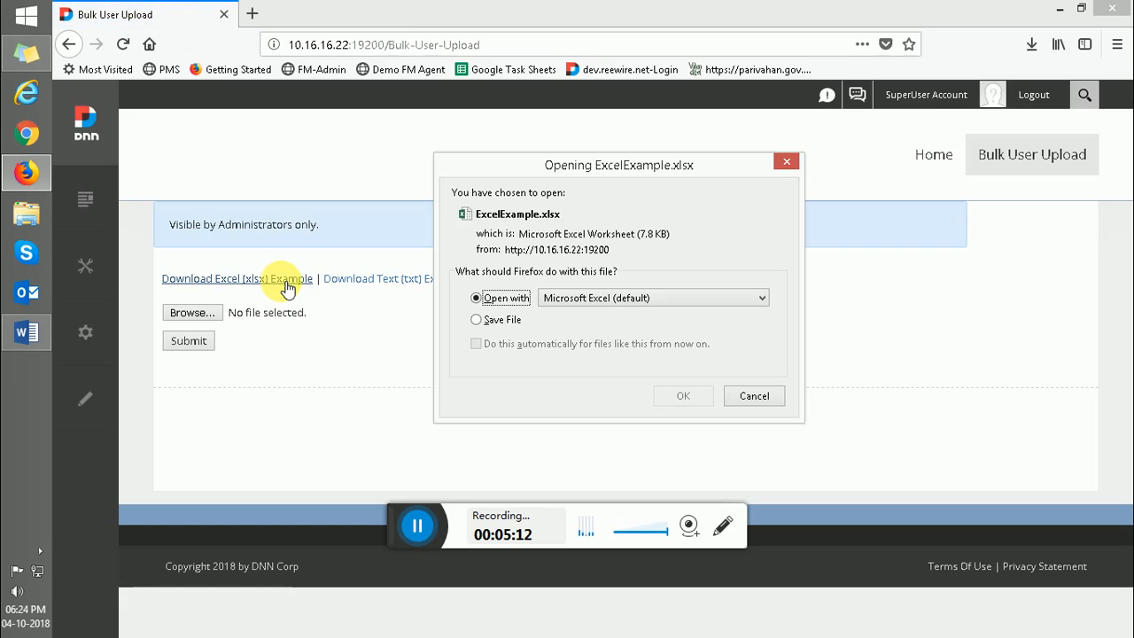
{"action": "left_click", "coordinate": [477, 321]}
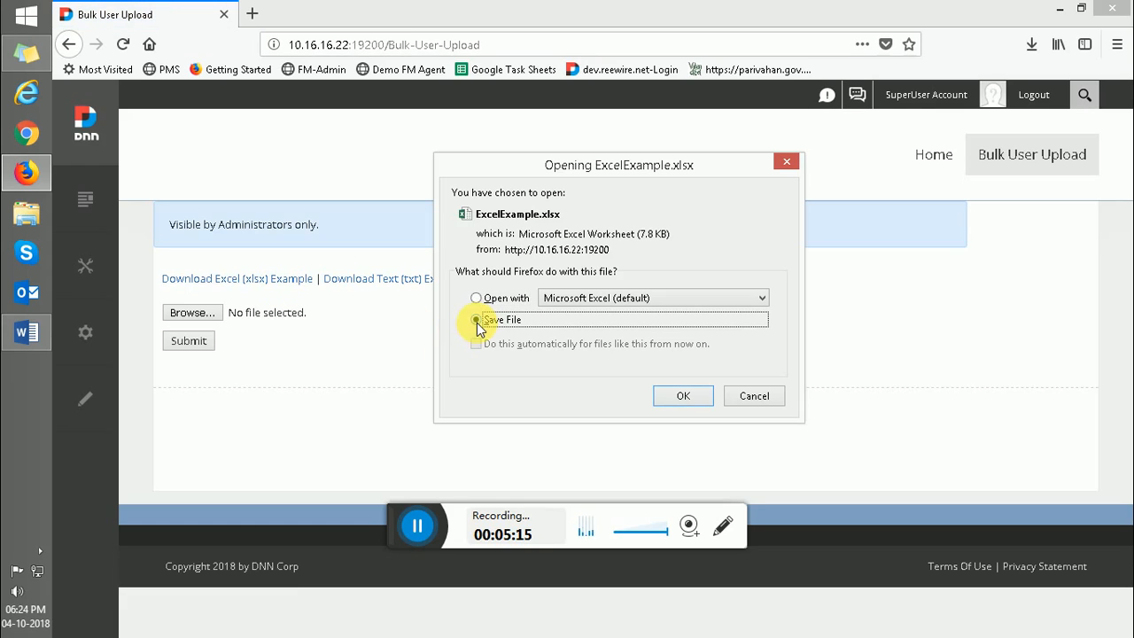
{"action": "left_click", "coordinate": [683, 396]}
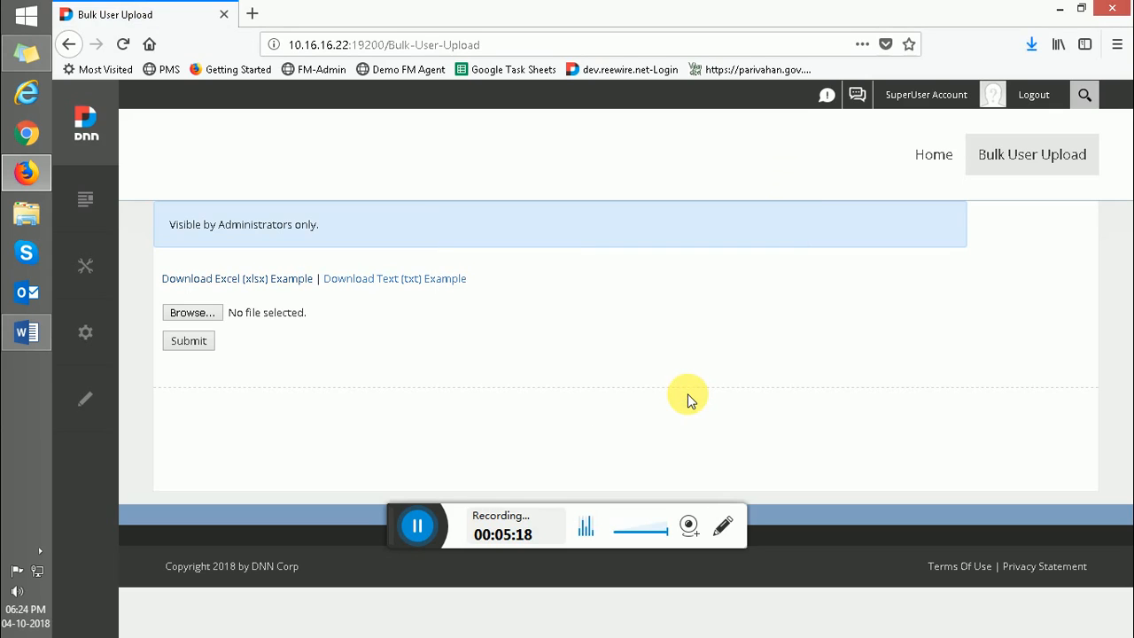
{"action": "left_click", "coordinate": [1030, 46]}
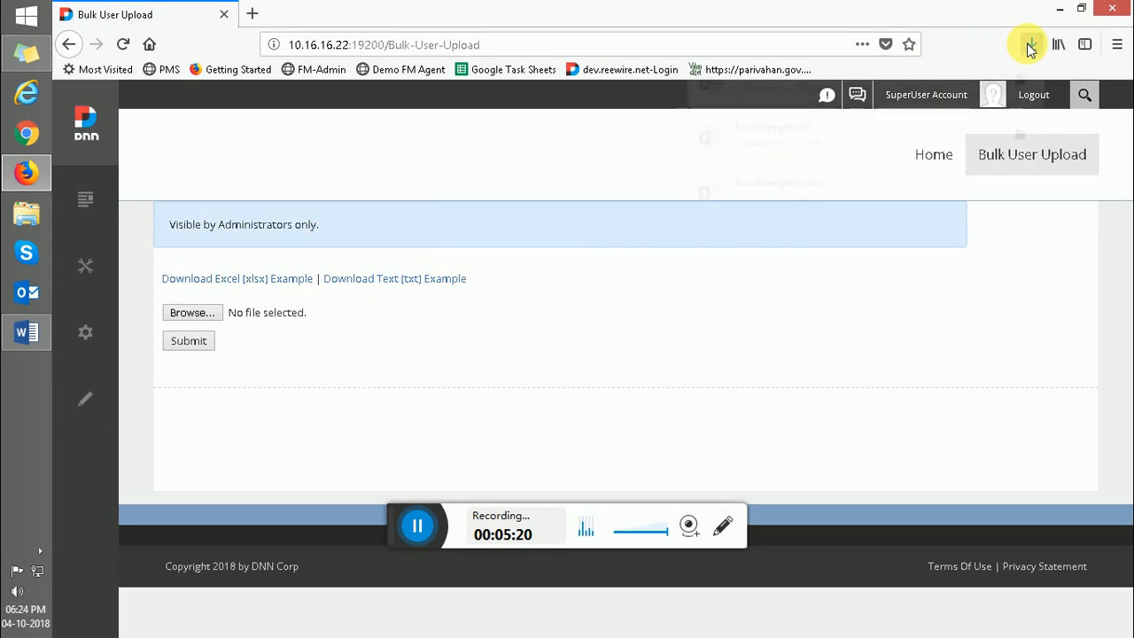
- Unblock ExcelExample in the Downloads folder through its Properties and open it in Excel
{"action": "left_click", "coordinate": [1020, 89]}
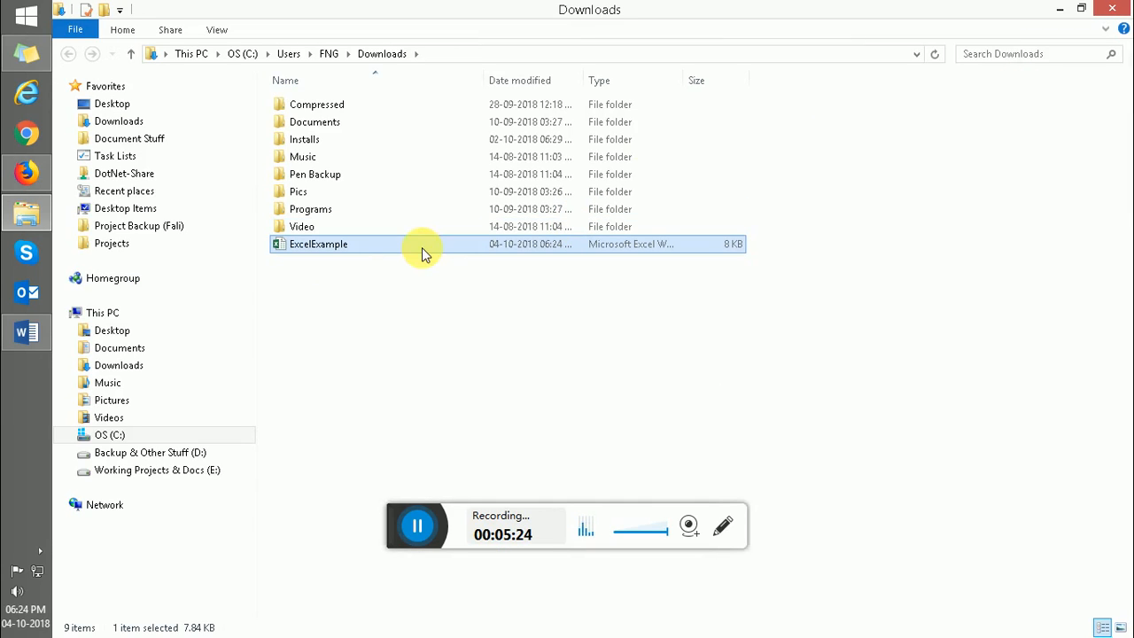
{"action": "right_click", "coordinate": [357, 247]}
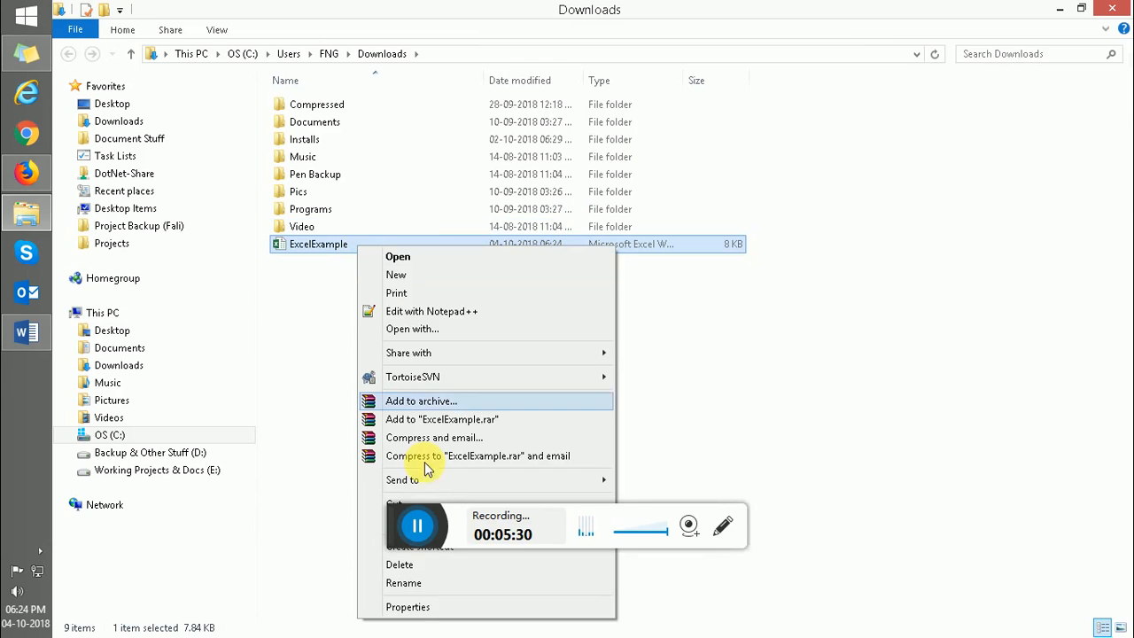
{"action": "left_click", "coordinate": [417, 606]}
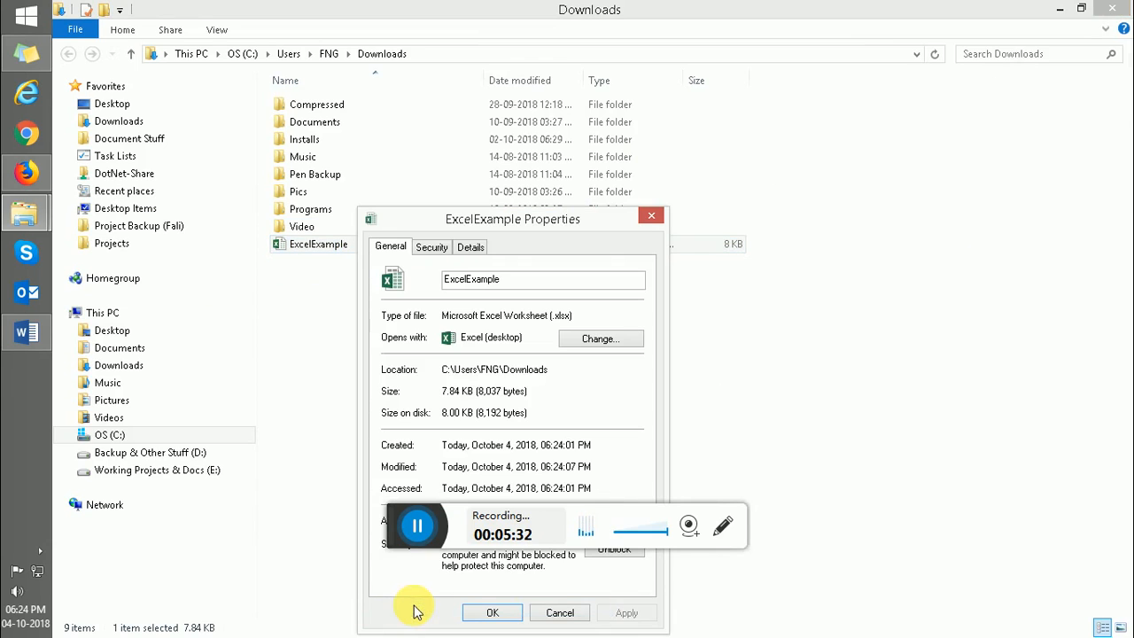
{"action": "left_click", "coordinate": [611, 550]}
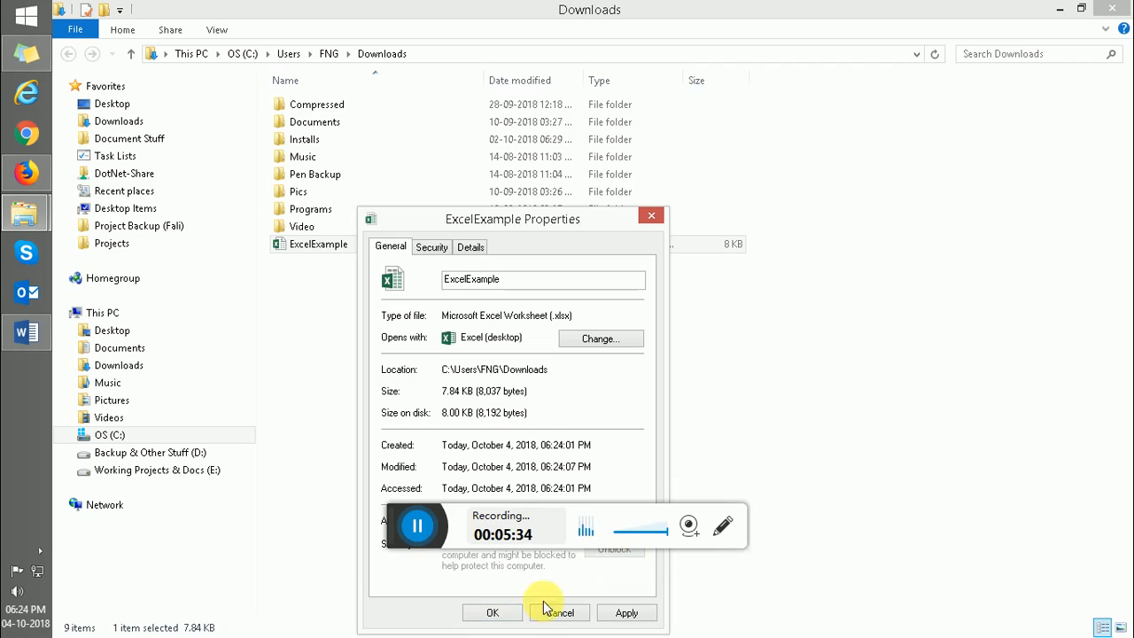
{"action": "left_click", "coordinate": [492, 614]}
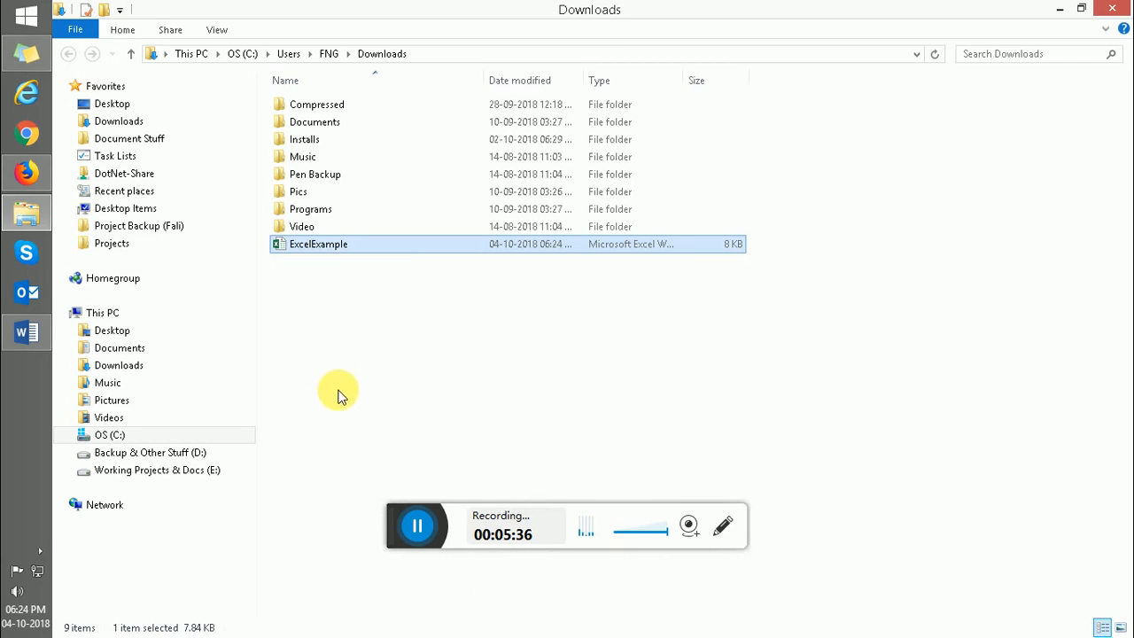
{"action": "double_click", "coordinate": [318, 246]}
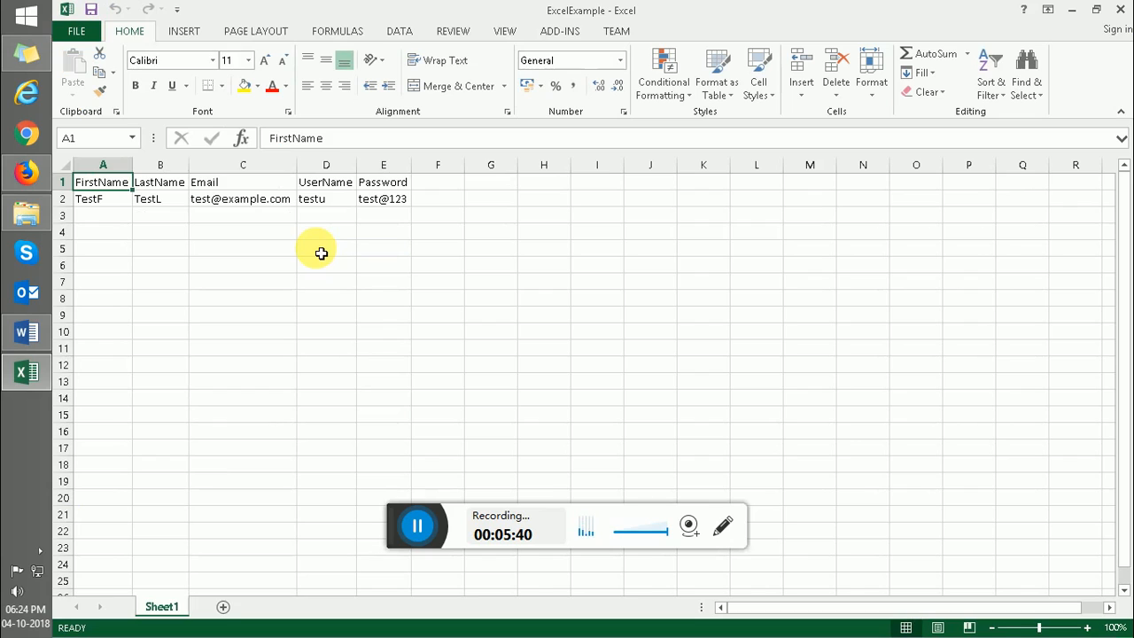
- Delete the sample data in A2:E2, keeping only the FirstName–Password headers
{"action": "left_click", "coordinate": [105, 202]}
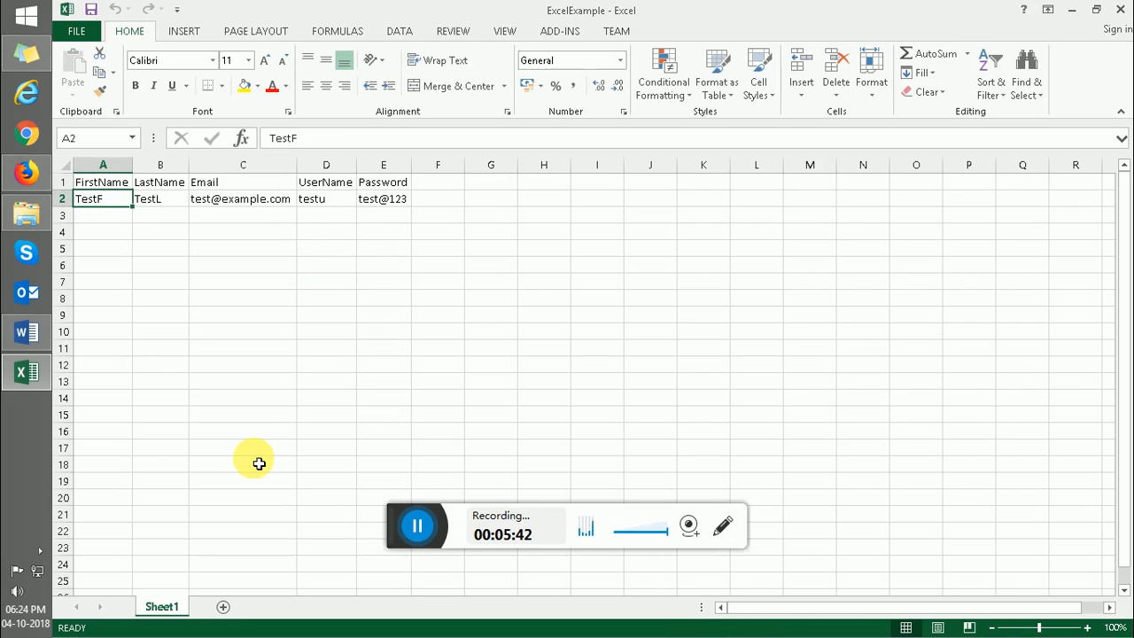
{"action": "key", "text": "shift+Right"}
{"action": "key", "text": "shift+Right"}
{"action": "key", "text": "shift+Right"}
{"action": "key", "text": "shift+Right"}
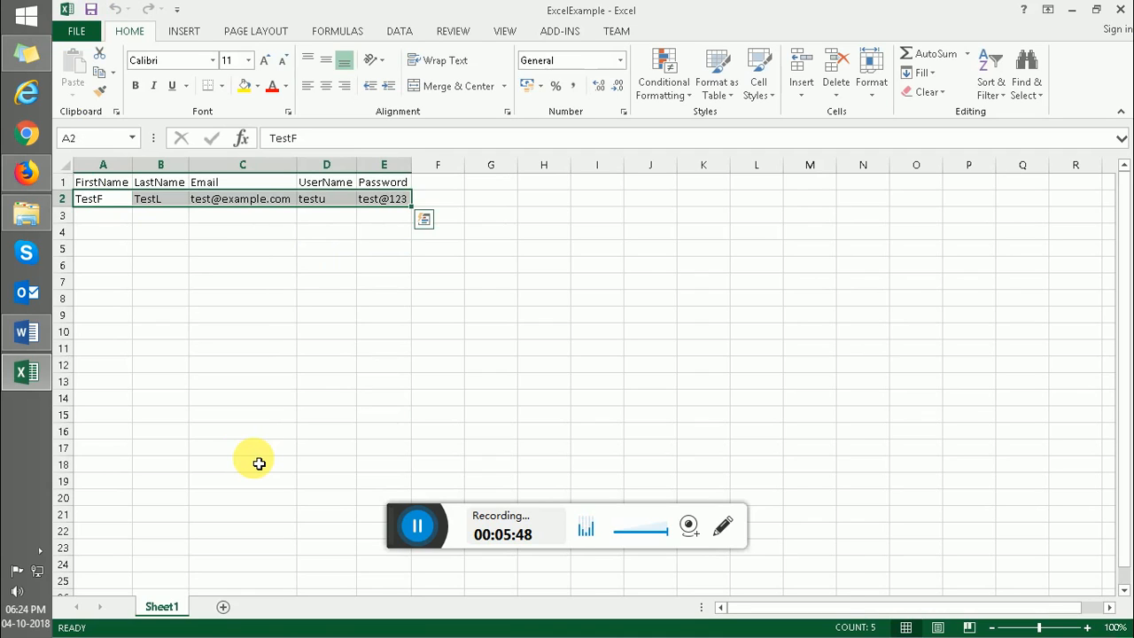
{"action": "key", "text": "Delete"}
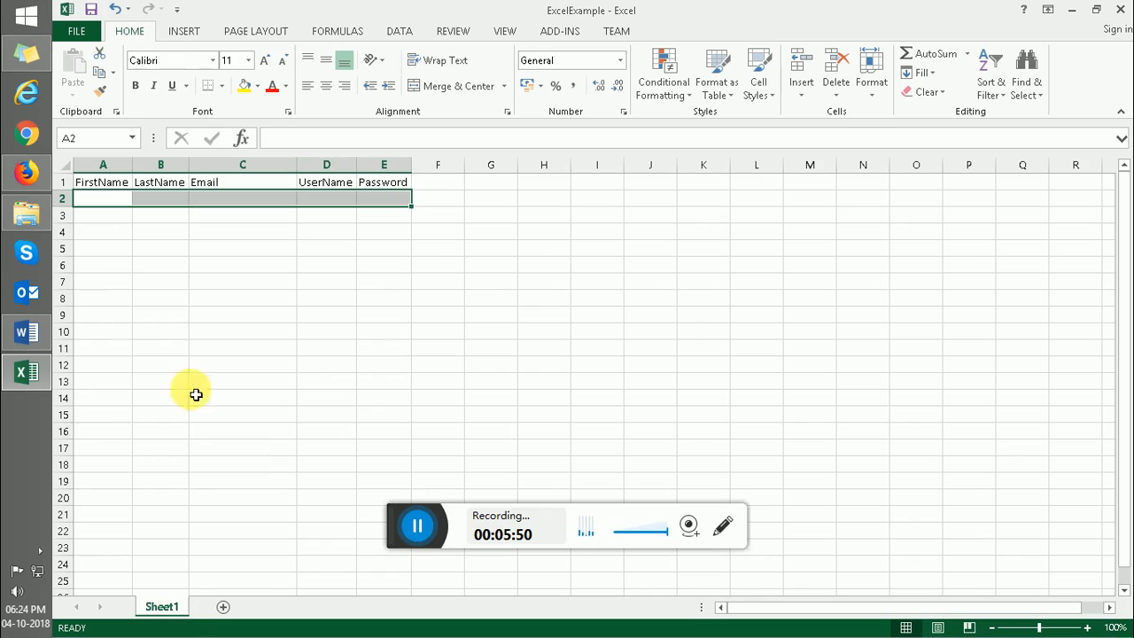
{"action": "left_click", "coordinate": [33, 174]}
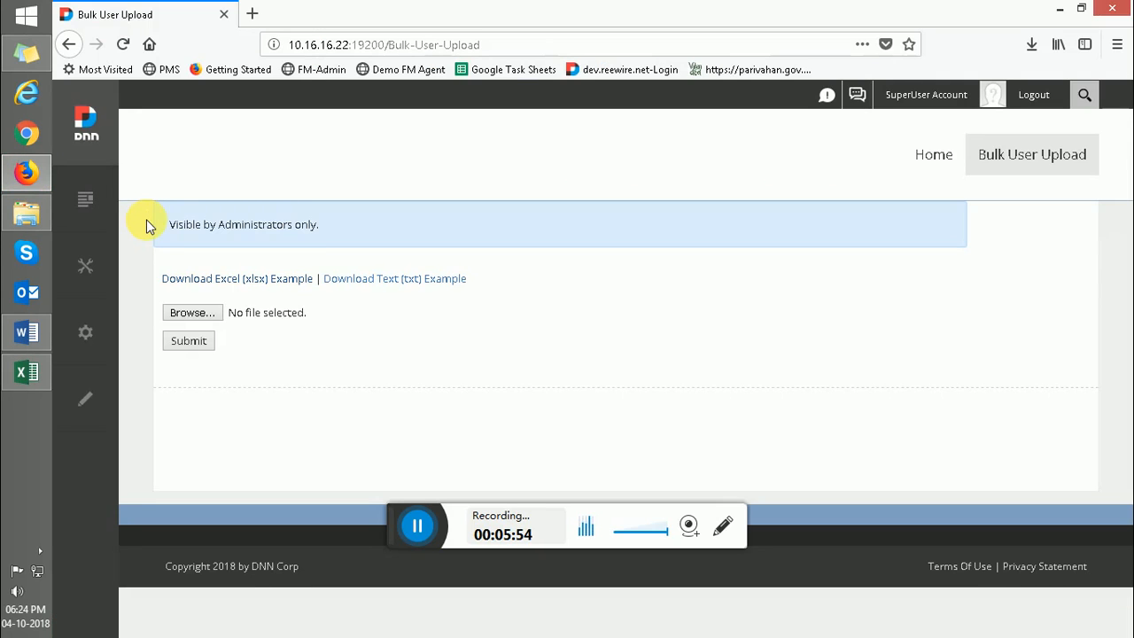
{"action": "mouse_move", "coordinate": [89, 263]}
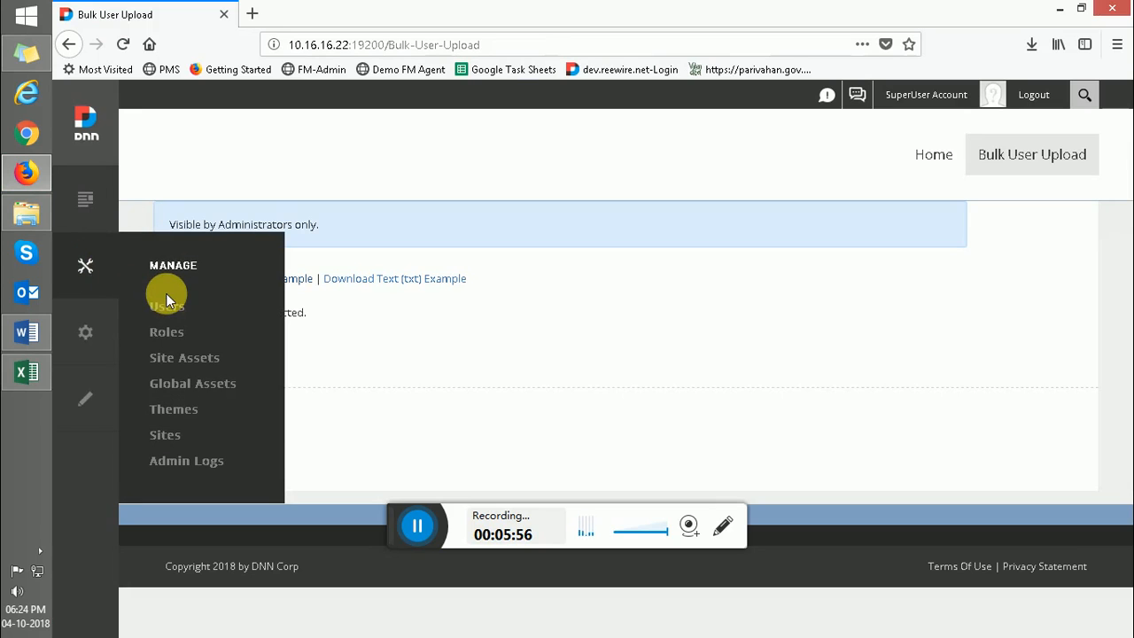
{"action": "left_click", "coordinate": [168, 303]}
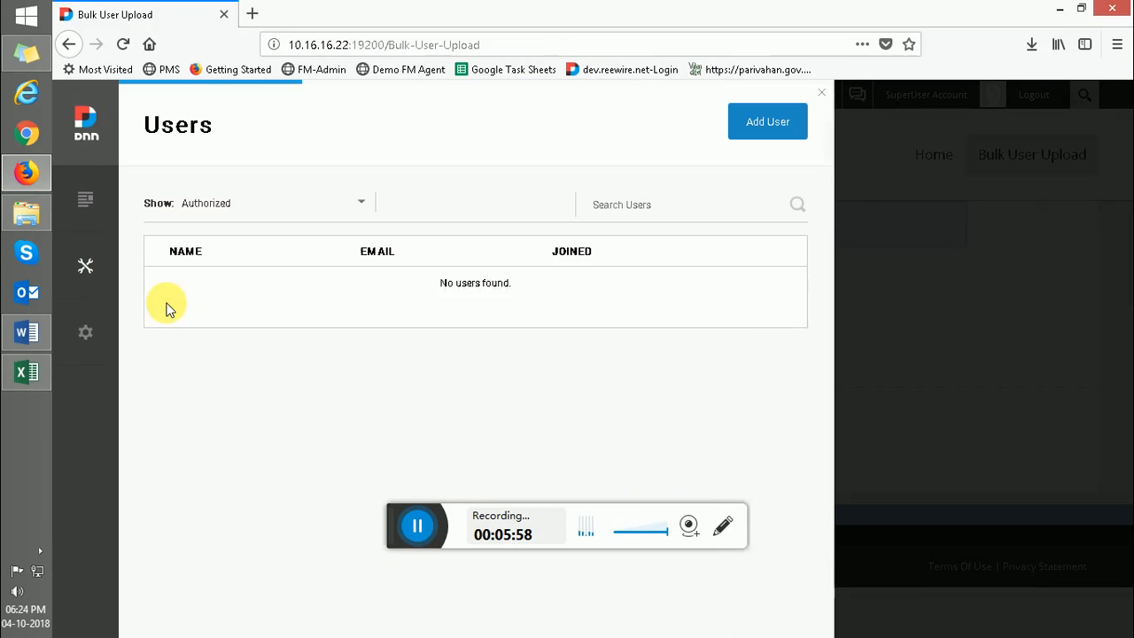
{"action": "left_click", "coordinate": [251, 203]}
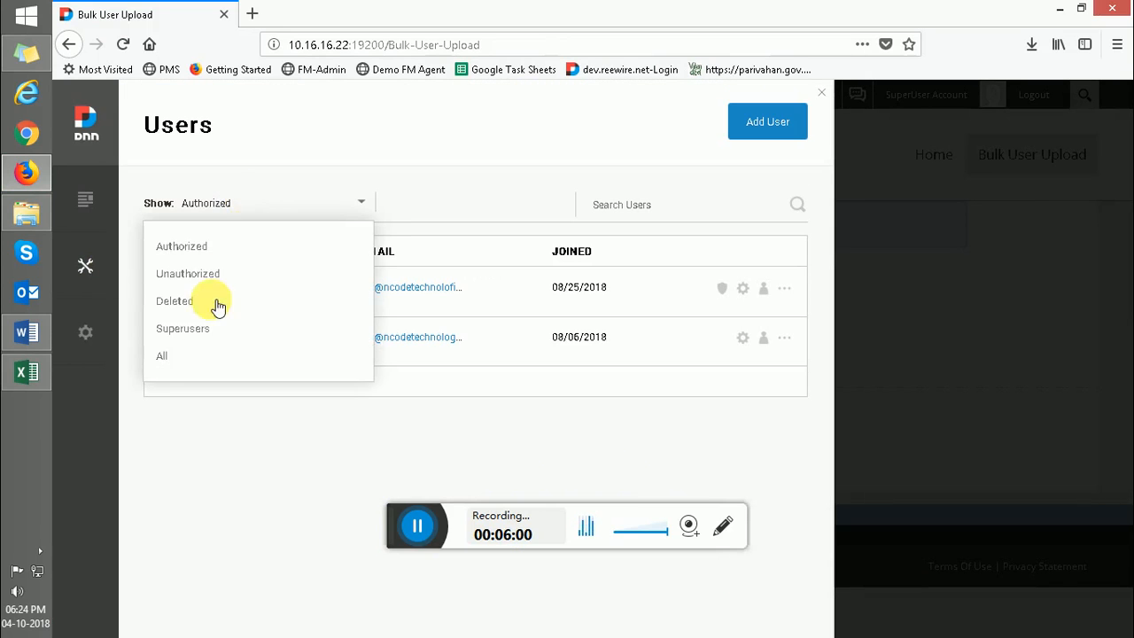
{"action": "left_click", "coordinate": [178, 355]}
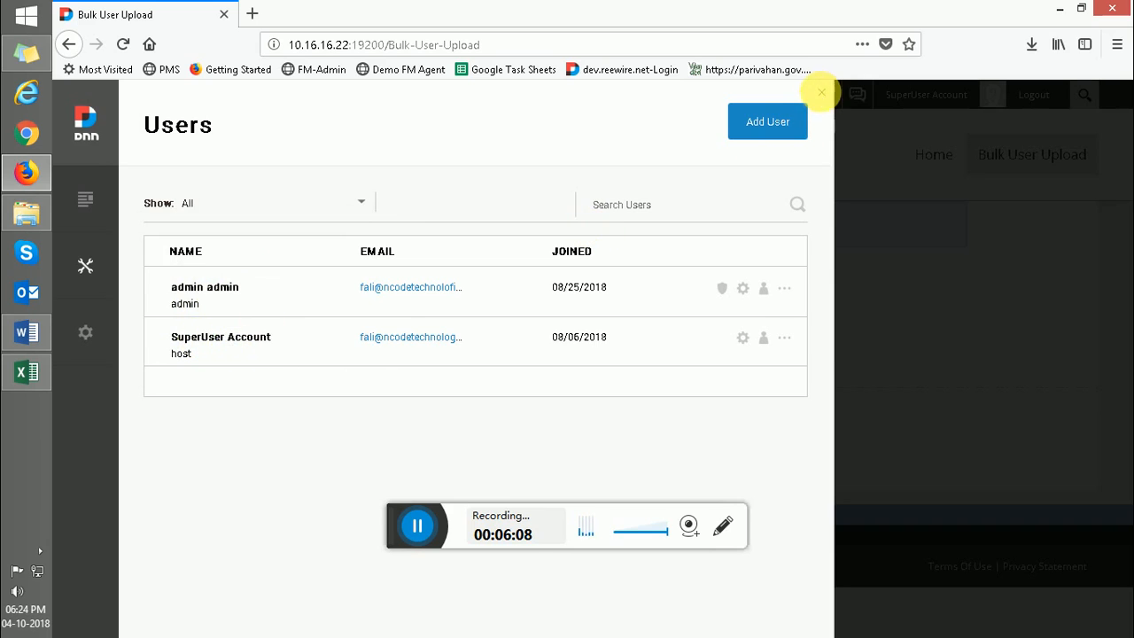
{"action": "left_click", "coordinate": [821, 92]}
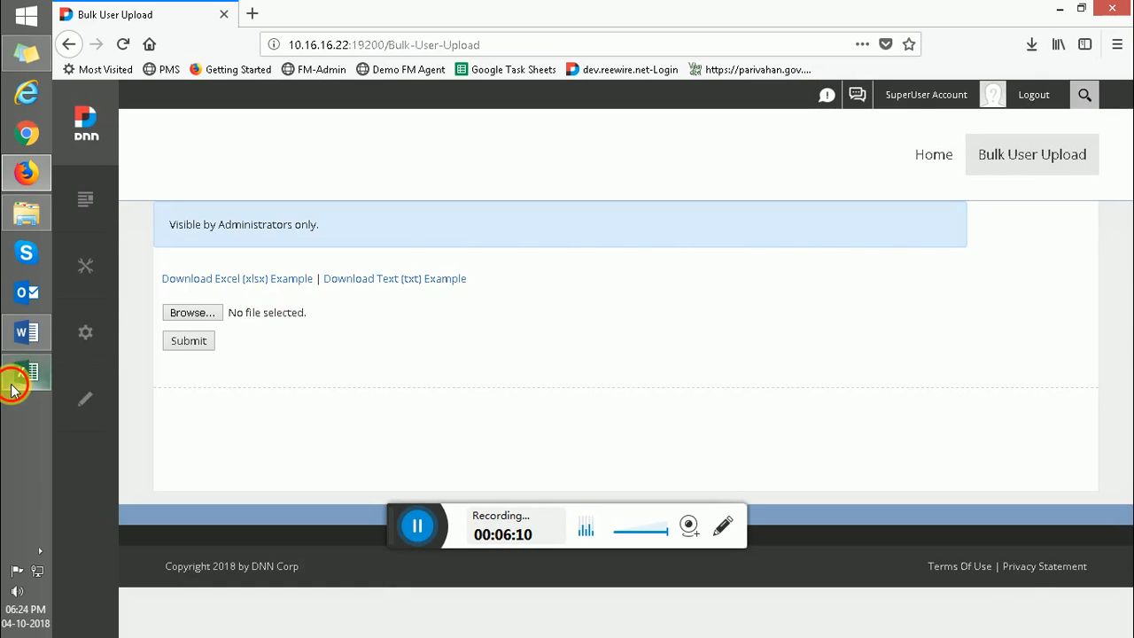
{"action": "left_click", "coordinate": [14, 386]}
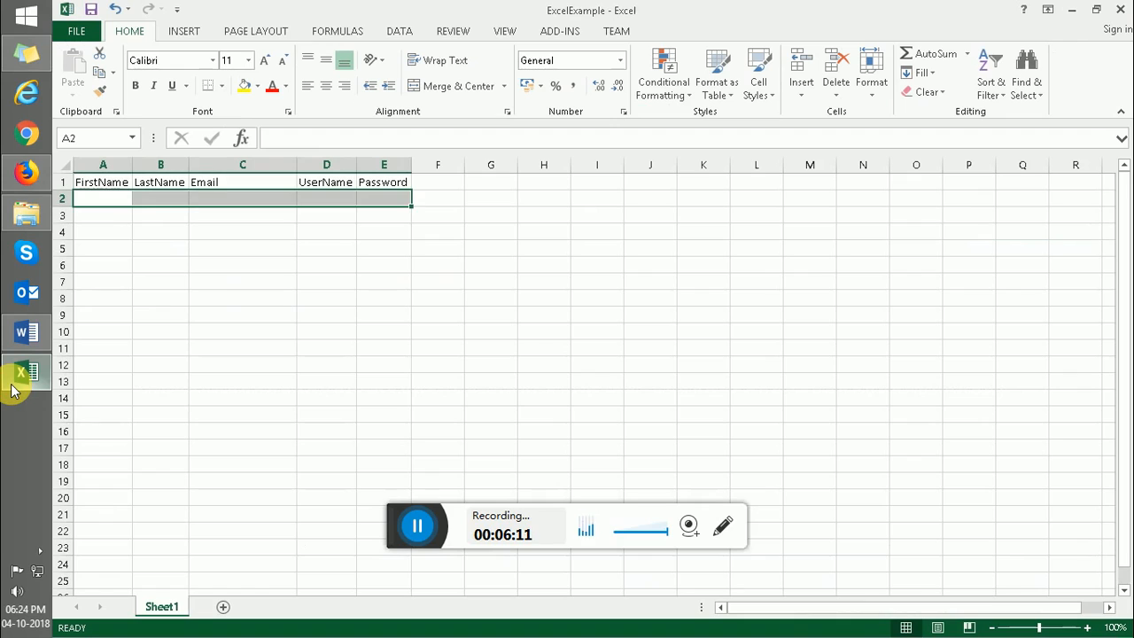
- Enter the first user's first name Test1 and last name TestL1 in A2:B2
{"action": "left_click", "coordinate": [122, 208]}
{"action": "type", "text": "Test1"}
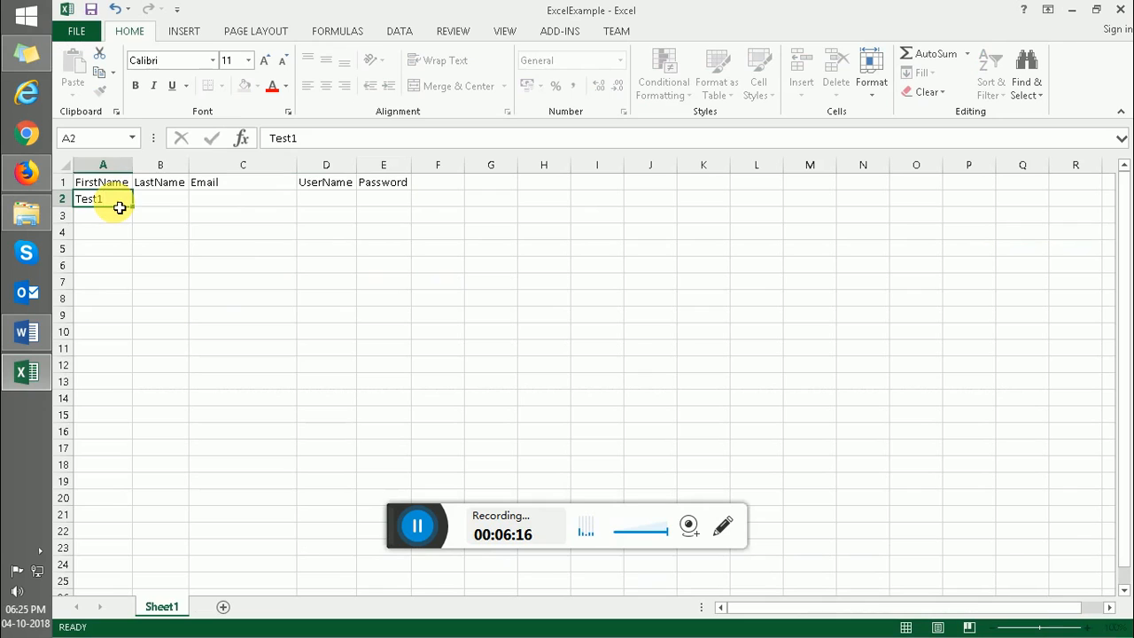
{"action": "key", "text": "Tab"}
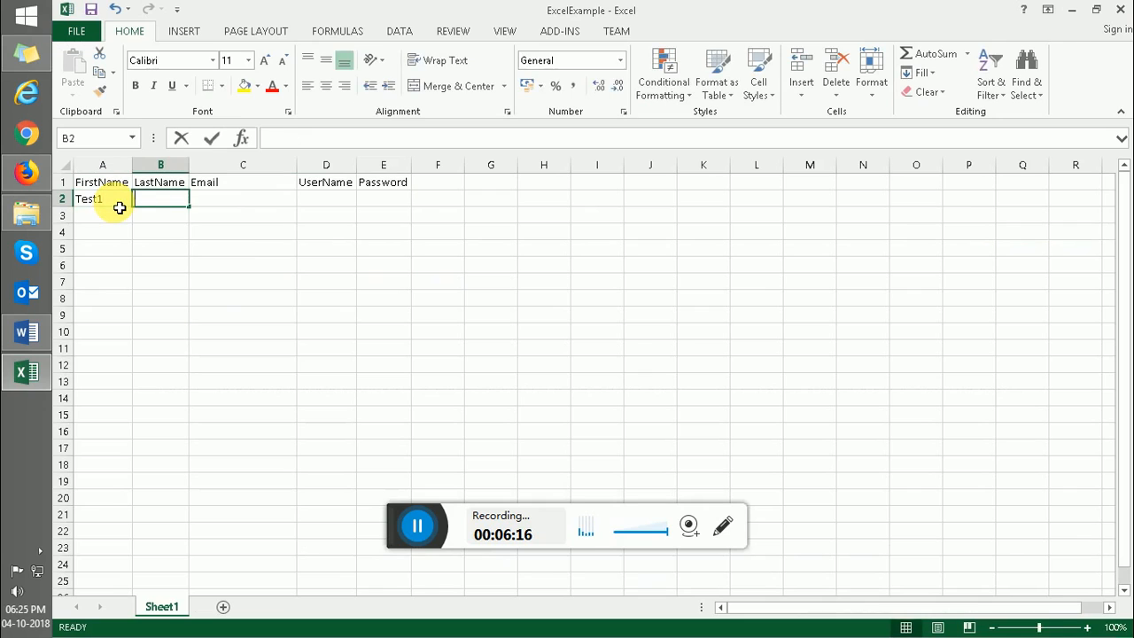
{"action": "type", "text": "TestL1"}
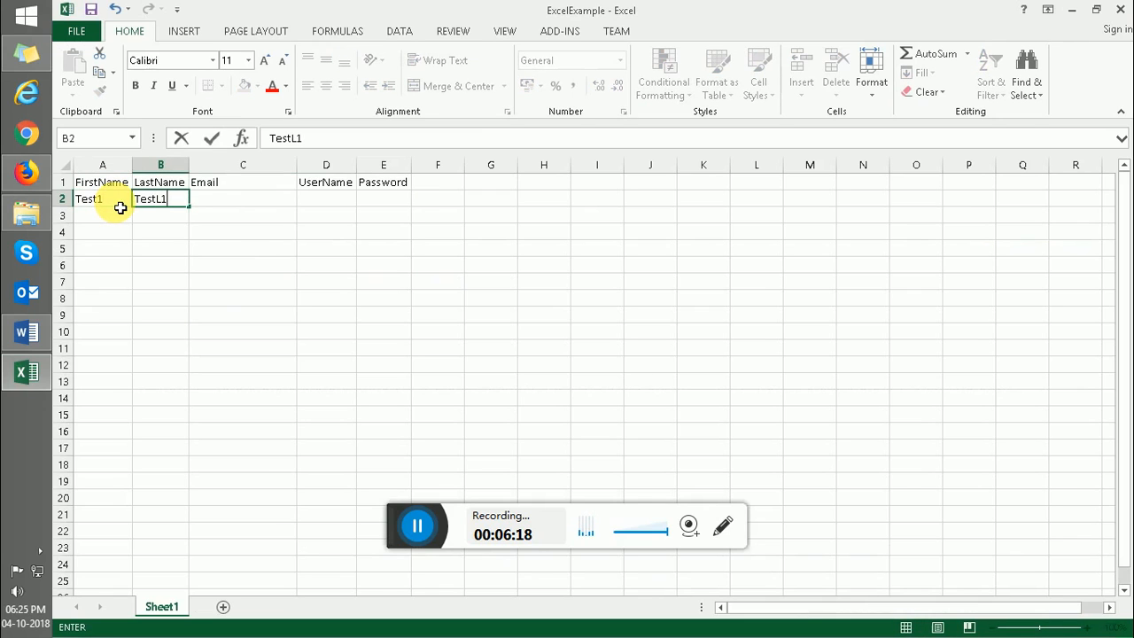
{"action": "key", "text": "Tab"}
- Fill in the first user's e-mail, username and password in C2:E2
{"action": "type", "text": "Test"}
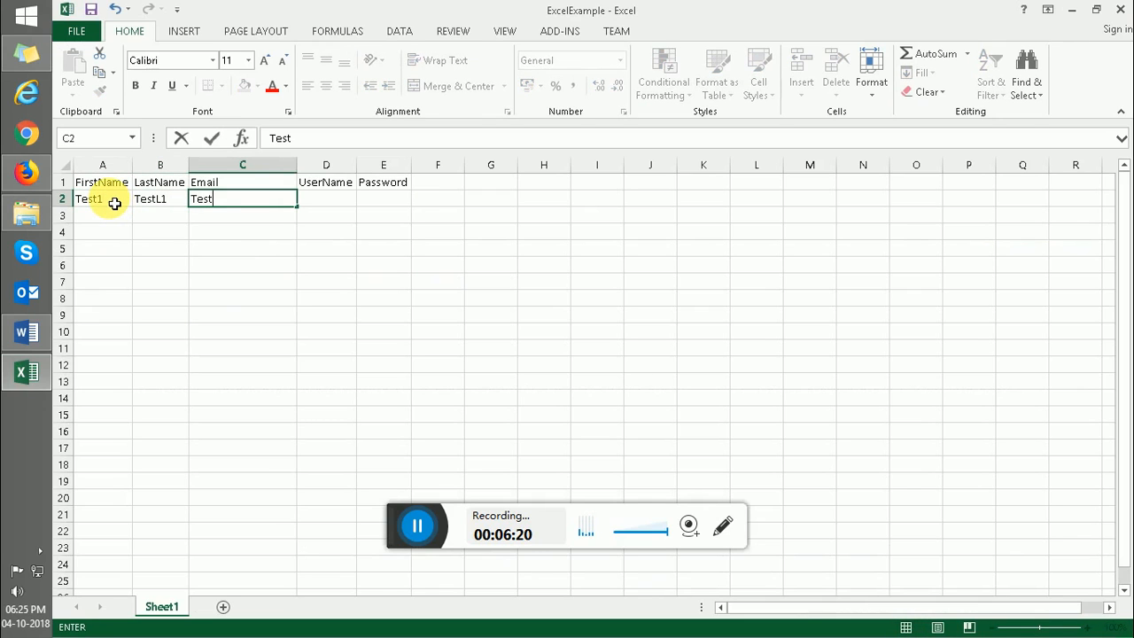
{"action": "type", "text": "1@expp/.co"}
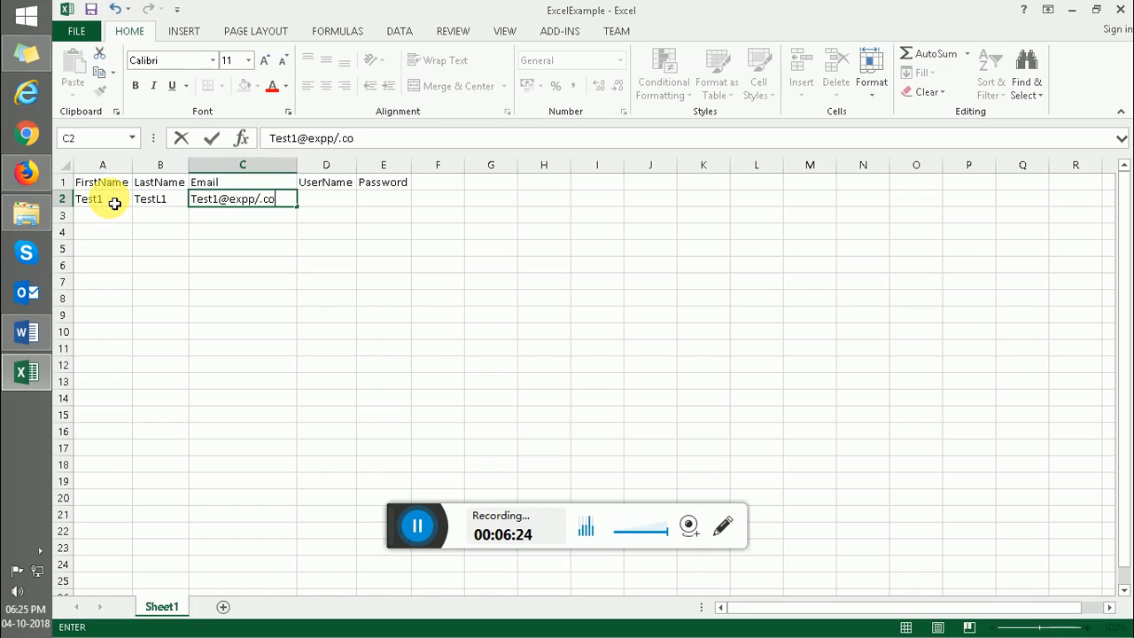
{"action": "type", "text": "m"}
{"action": "key", "text": "BackSpace"}
{"action": "key", "text": "BackSpace"}
{"action": "key", "text": "BackSpace"}
{"action": "key", "text": "BackSpace"}
{"action": "key", "text": "BackSpace"}
{"action": "type", "text": ".com"}
{"action": "key", "text": "Tab"}
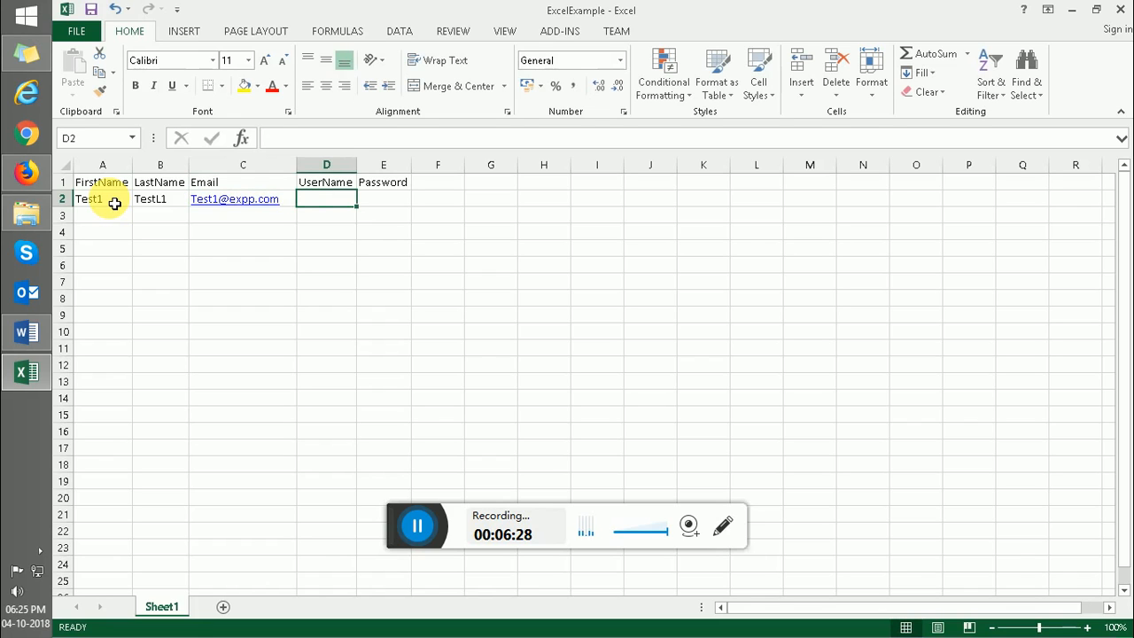
{"action": "type", "text": "Te"}
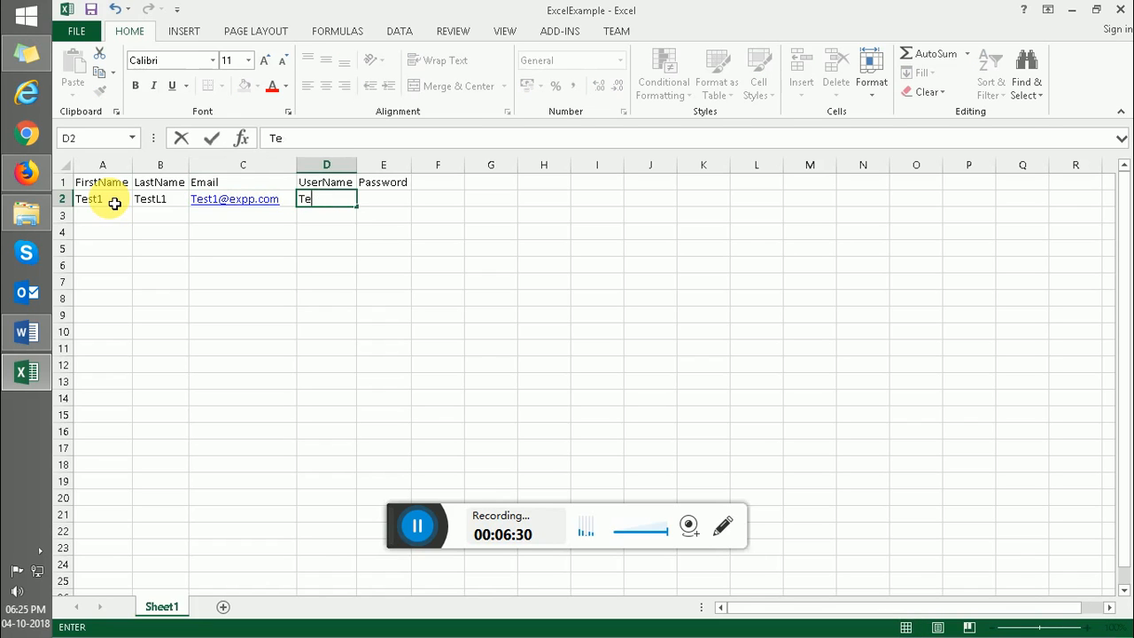
{"action": "type", "text": "xtest1"}
{"action": "key", "text": "Tab"}
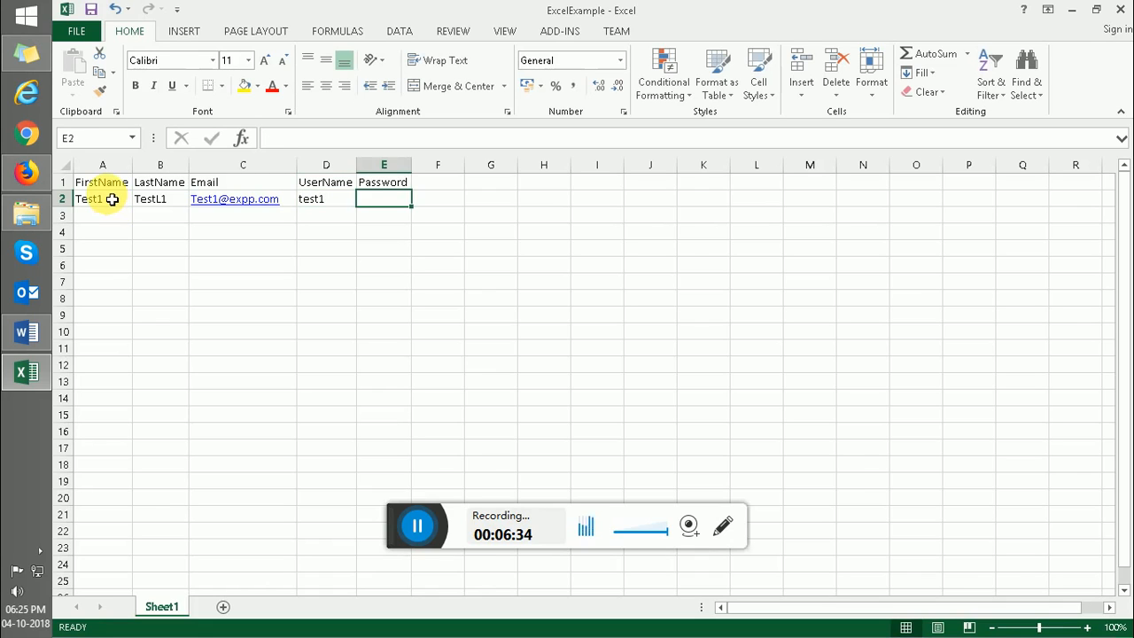
{"action": "type", "text": "test1@123"}
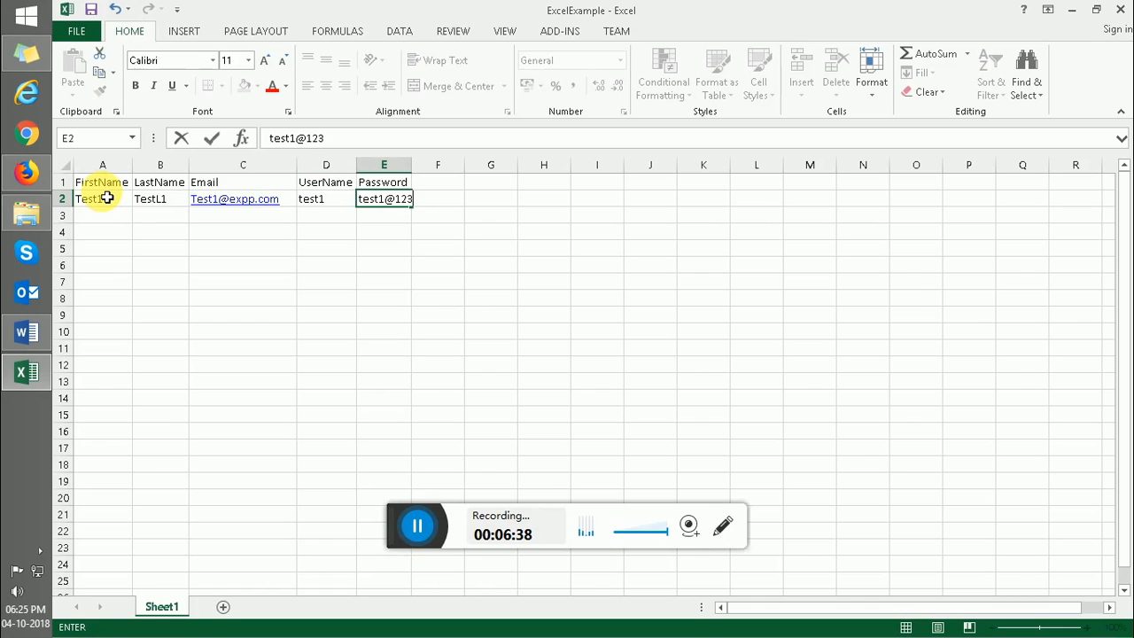
{"action": "key", "text": "Return"}
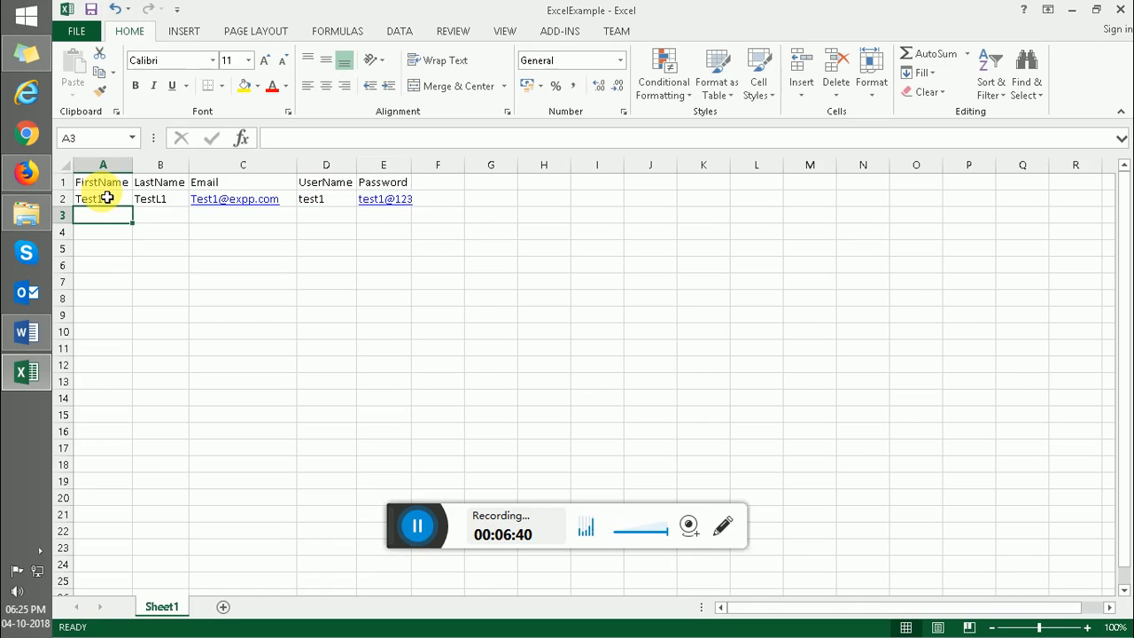
- Enter Test2 as the first name and TestL2 as the last name in row 3
{"action": "type", "text": "test1"}
{"action": "key", "text": "BackSpace"}
{"action": "key", "text": "BackSpace"}
{"action": "key", "text": "BackSpace"}
{"action": "key", "text": "BackSpace"}
{"action": "type", "text": "Te"}
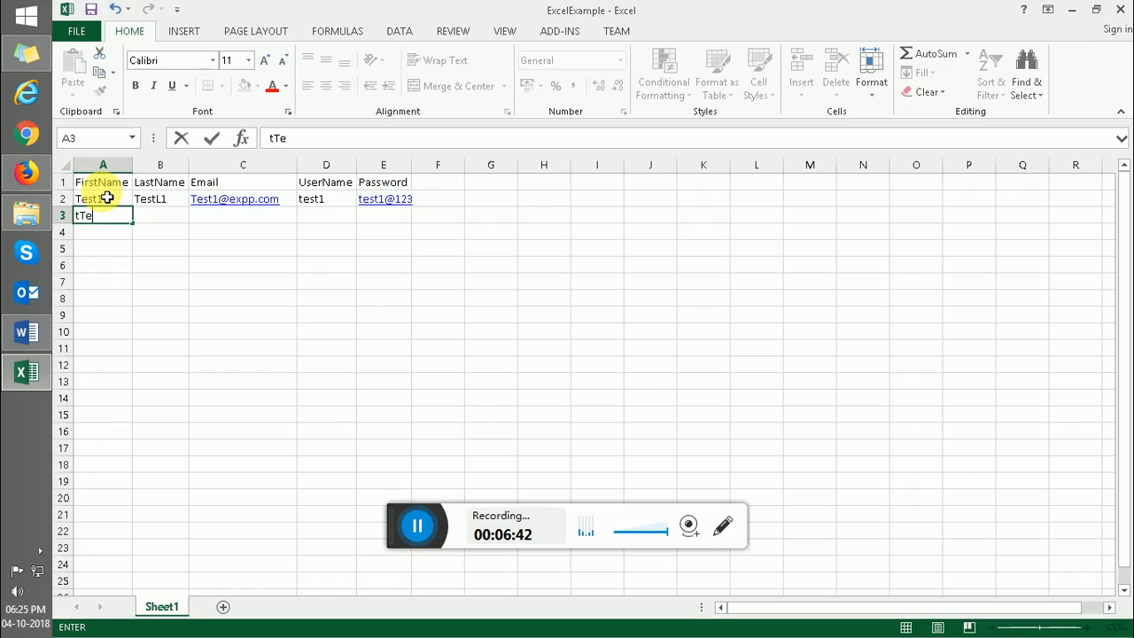
{"action": "type", "text": "st"}
{"action": "key", "text": "BackSpace"}
{"action": "key", "text": "BackSpace"}
{"action": "key", "text": "BackSpace"}
{"action": "key", "text": "BackSpace"}
{"action": "type", "text": "Test1"}
{"action": "key", "text": "Tab"}
{"action": "type", "text": "Test"}
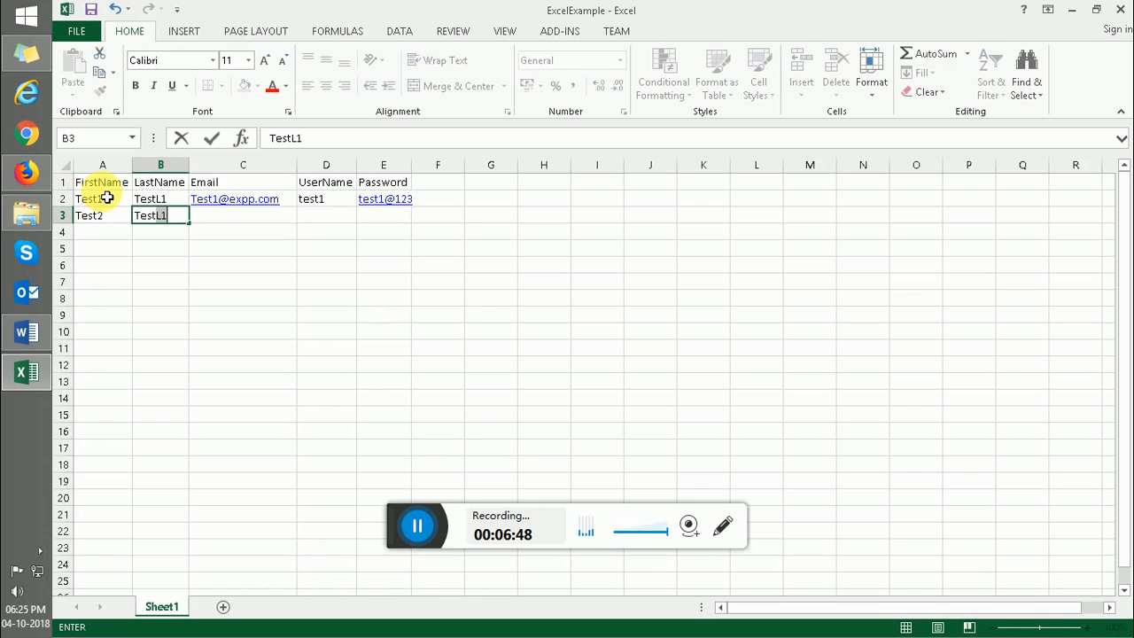
{"action": "key", "text": "BackSpace"}
{"action": "type", "text": "2"}
{"action": "key", "text": "Tab"}
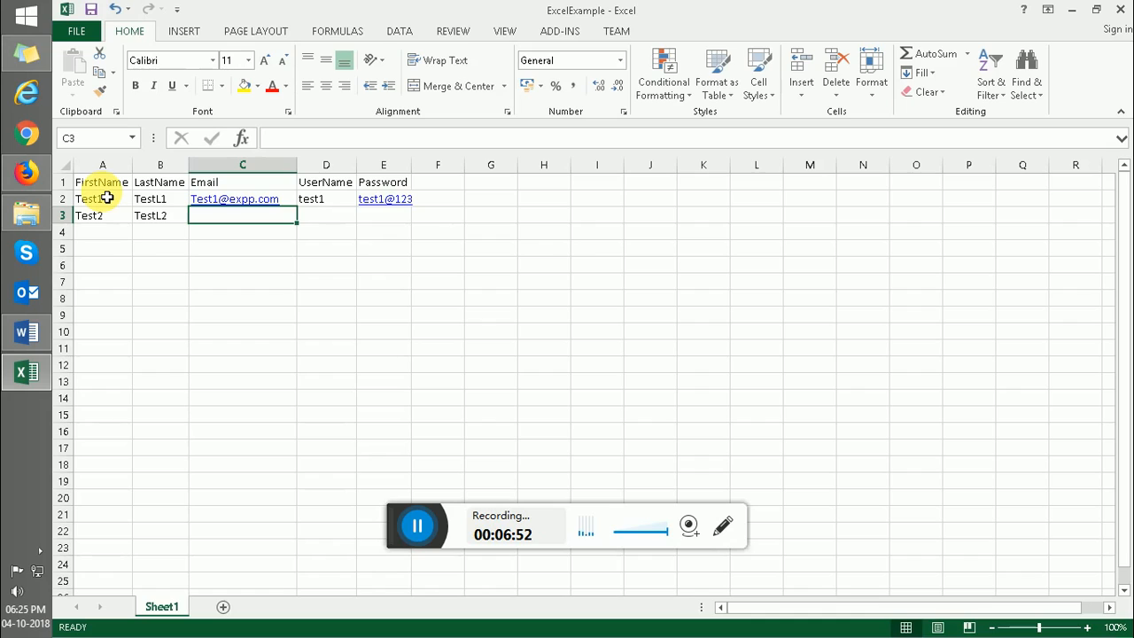
- Fill in the user's e-mail, username test2 and password, then close Excel
{"action": "type", "text": "test"}
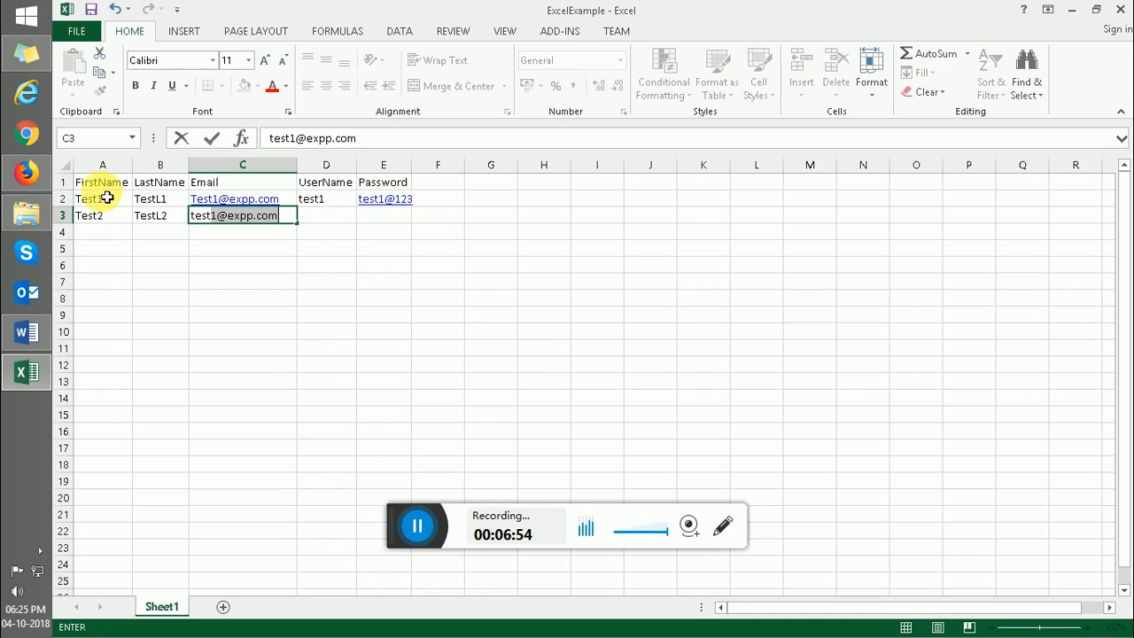
{"action": "type", "text": "2@ex"}
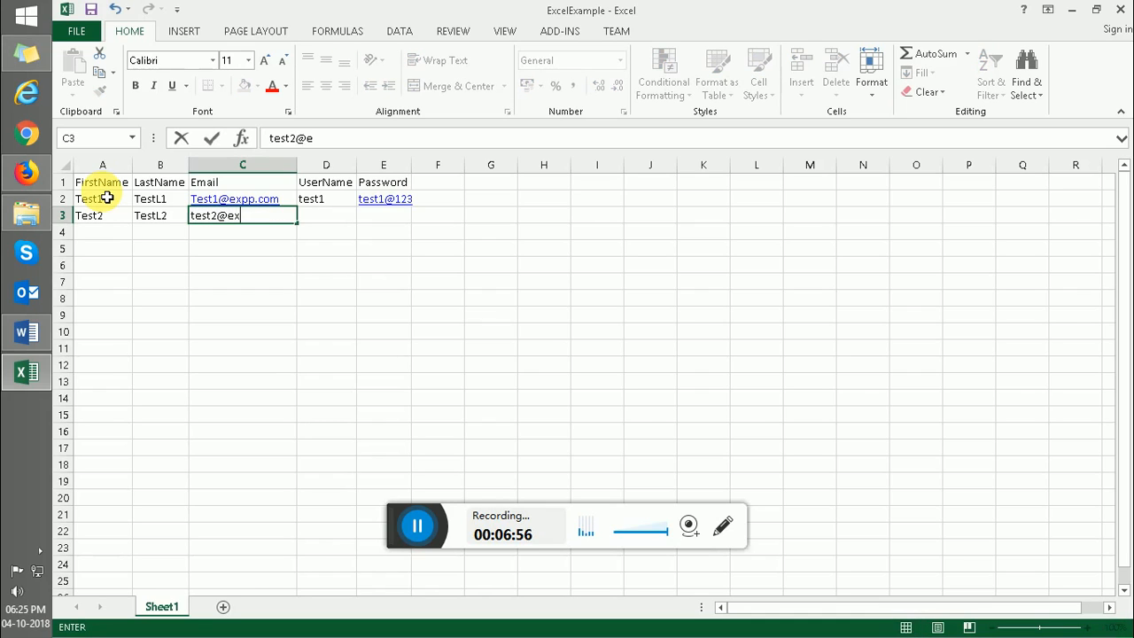
{"action": "type", "text": "pp.cpm"}
{"action": "key", "text": "BackSpace"}
{"action": "key", "text": "BackSpace"}
{"action": "type", "text": "om"}
{"action": "key", "text": "Tab"}
{"action": "type", "text": "tex"}
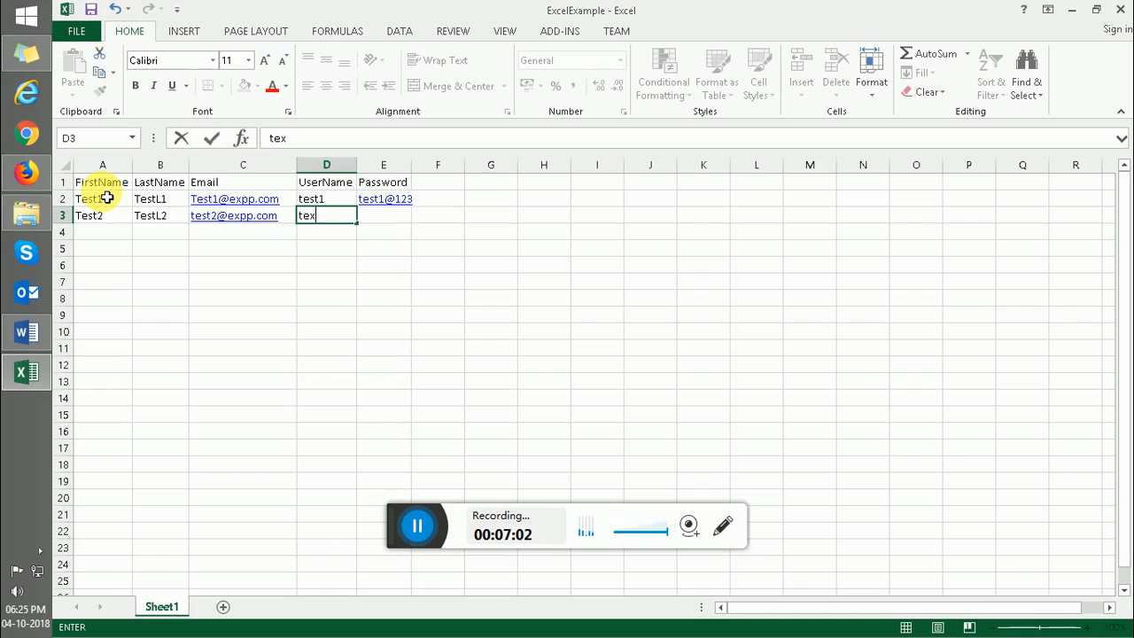
{"action": "key", "text": "BackSpace"}
{"action": "type", "text": "st2"}
{"action": "key", "text": "Tab"}
{"action": "type", "text": "tes"}
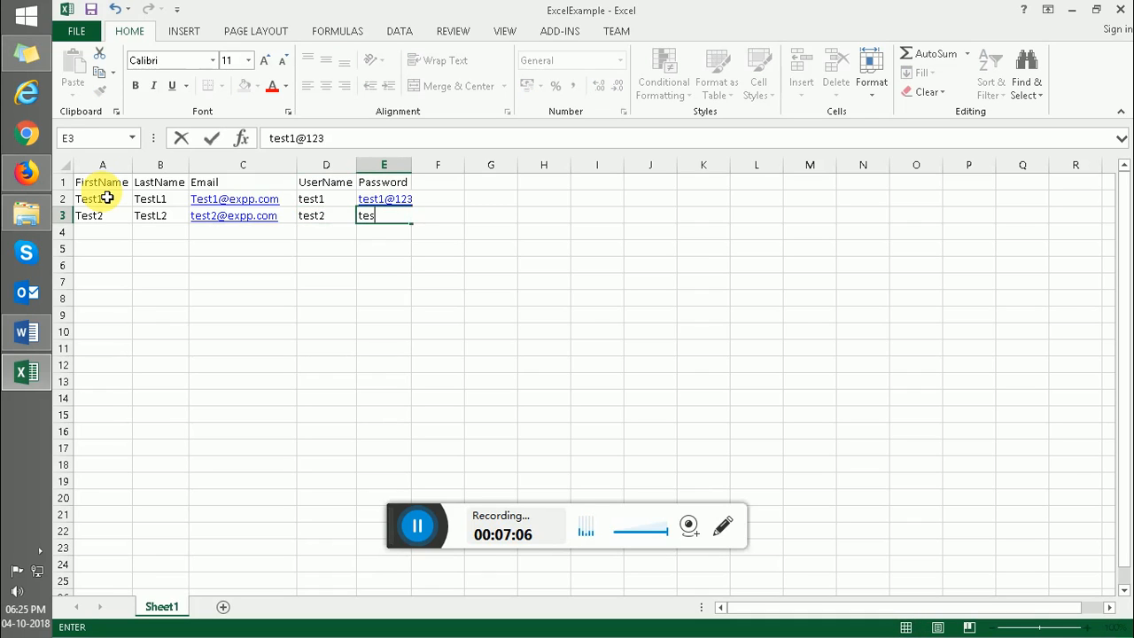
{"action": "type", "text": "t2@123"}
{"action": "key", "text": "Return"}
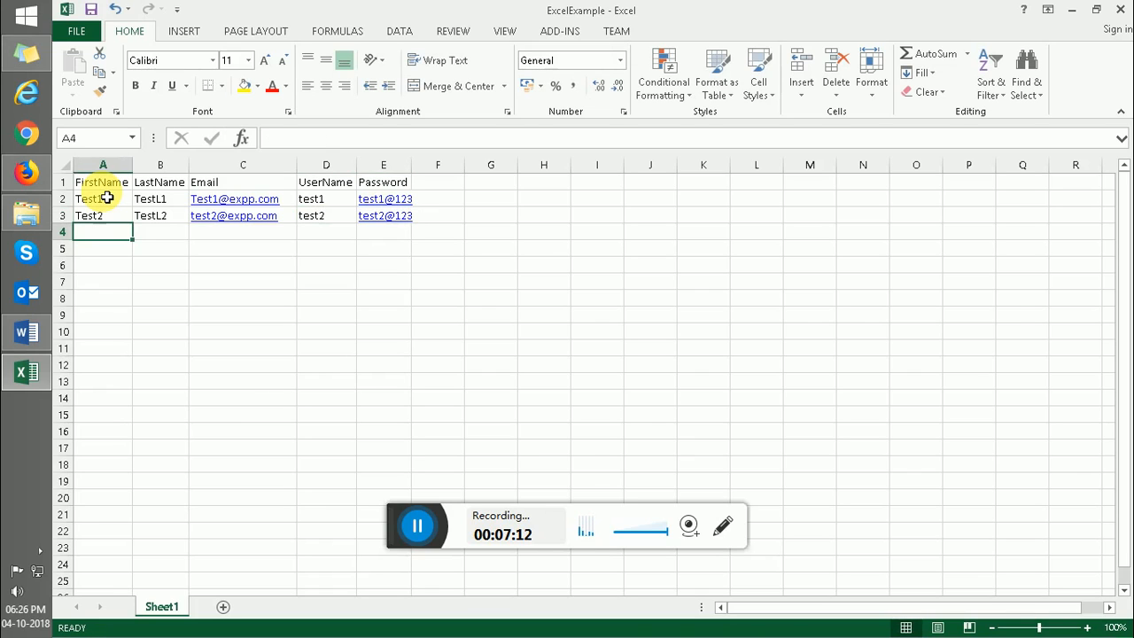
{"action": "key", "text": "alt+F4"}
{"action": "left_click", "coordinate": [427, 310]}
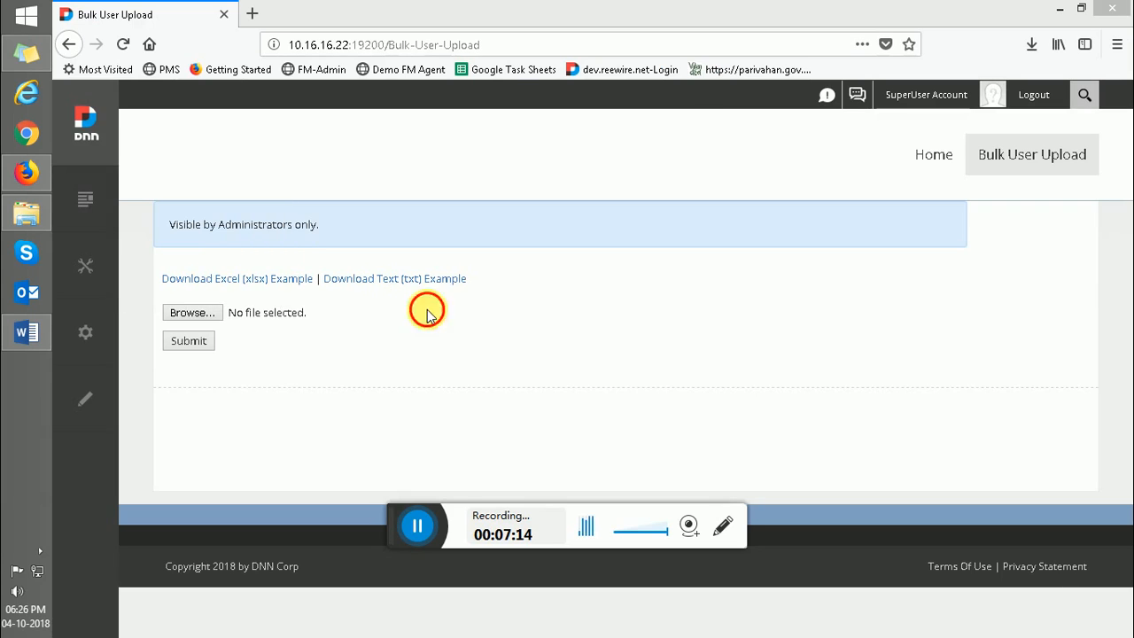
- Upload ExcelExample from Downloads and confirm 2 of 2 users succeeded with 0 failures
{"action": "left_click", "coordinate": [187, 315]}
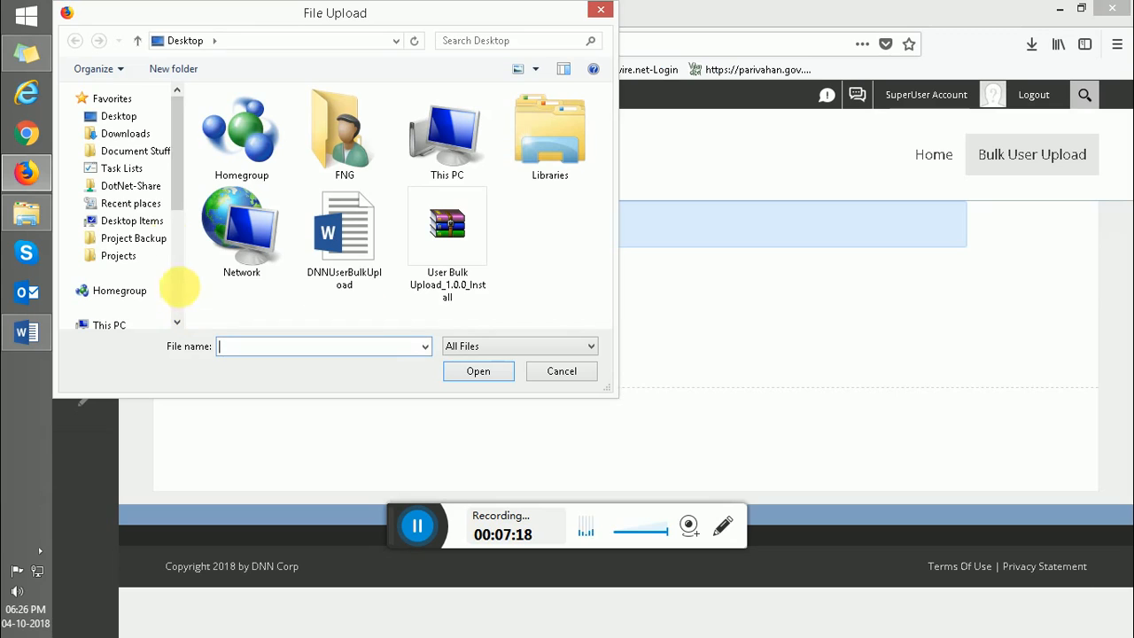
{"action": "left_click", "coordinate": [140, 134]}
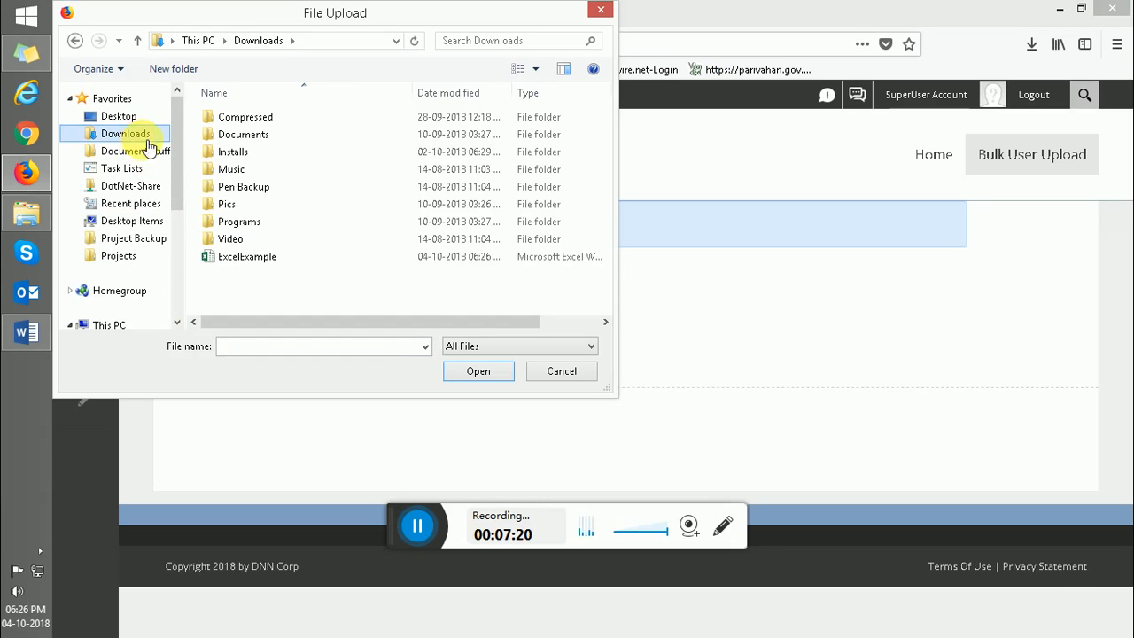
{"action": "left_click", "coordinate": [257, 258]}
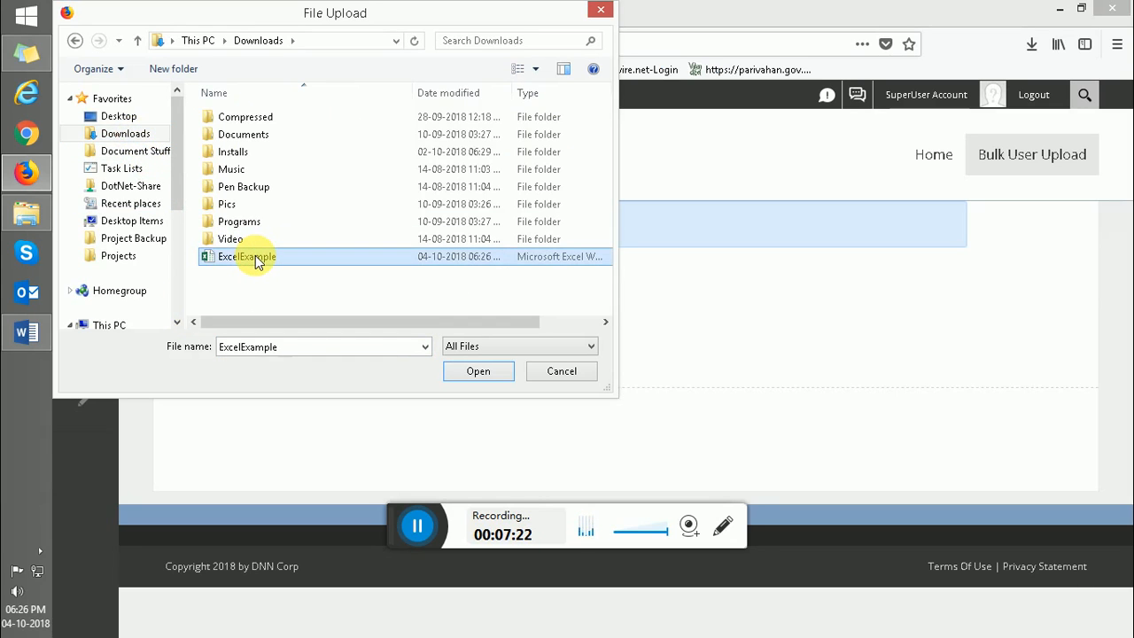
{"action": "left_click", "coordinate": [478, 372]}
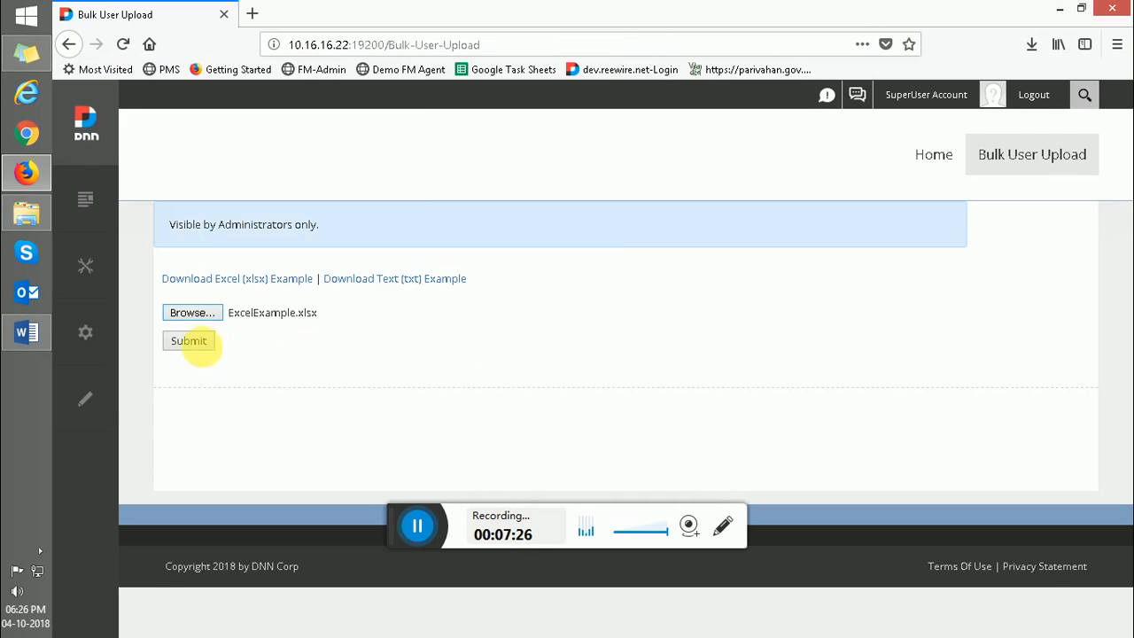
{"action": "left_click", "coordinate": [189, 341]}
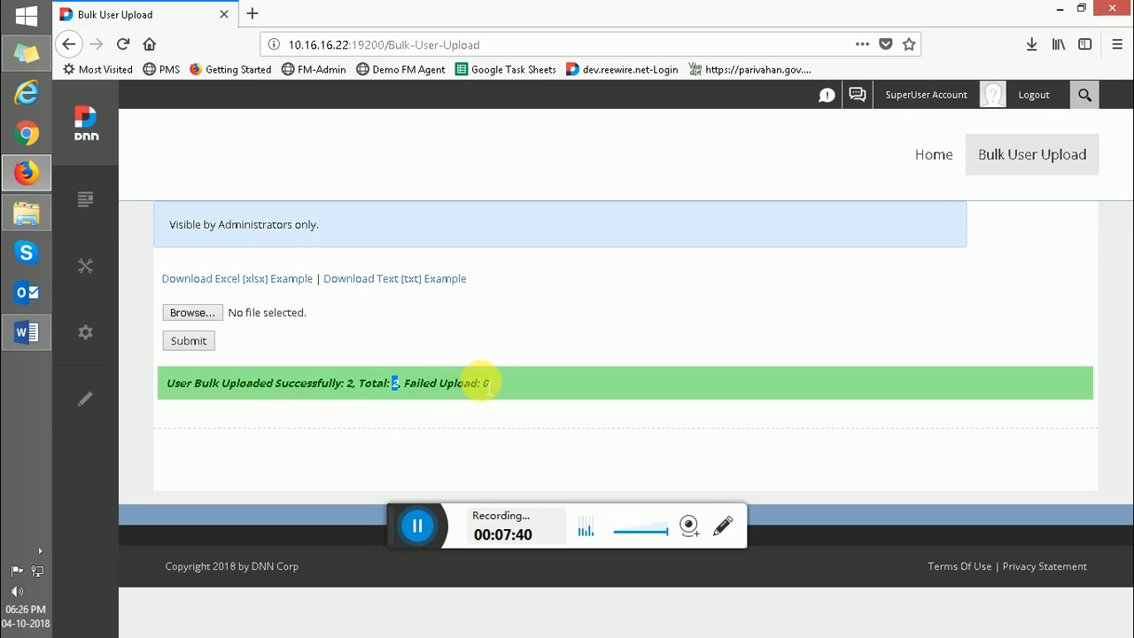
{"action": "double_click", "coordinate": [486, 383]}
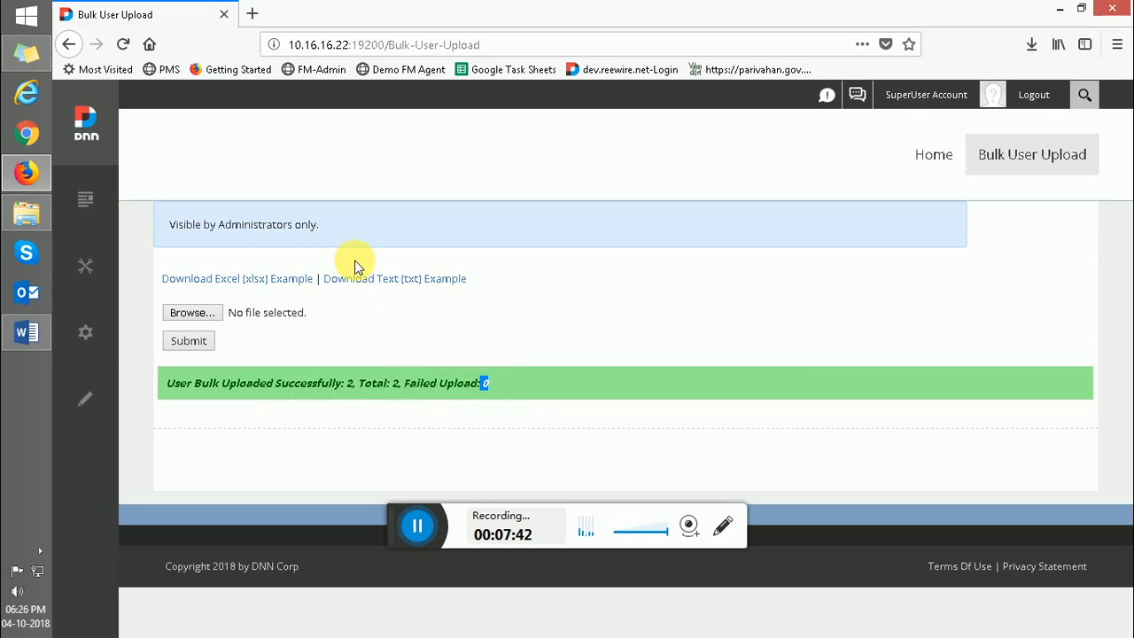
- Check the site's Users list to confirm Test2 TestL2 and the other new user were added
{"action": "mouse_move", "coordinate": [83, 260]}
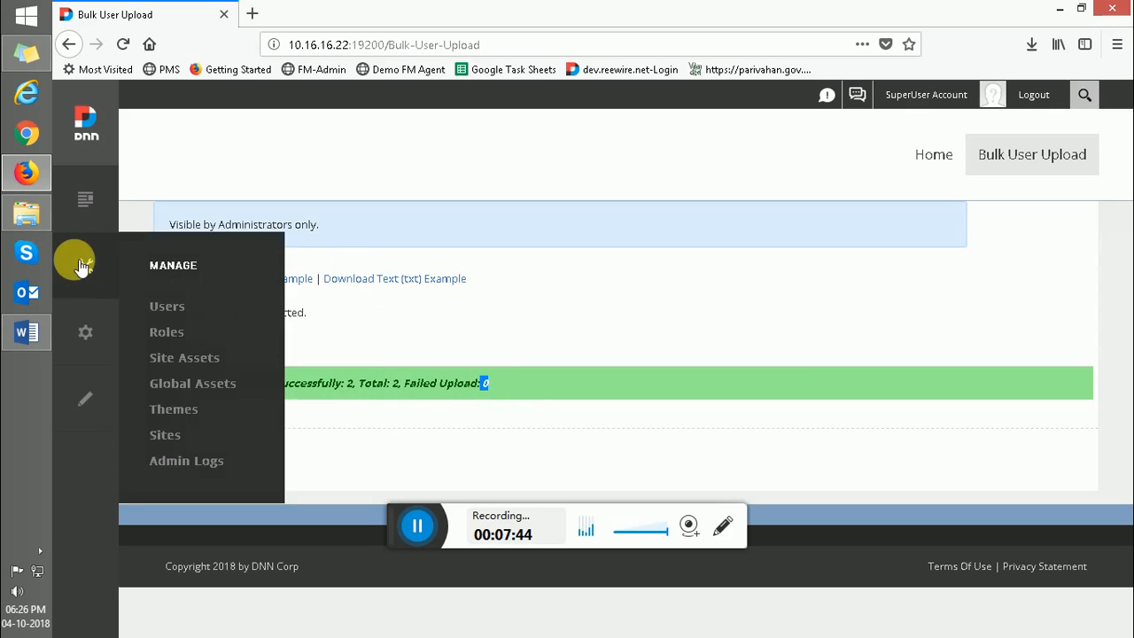
{"action": "left_click", "coordinate": [166, 308]}
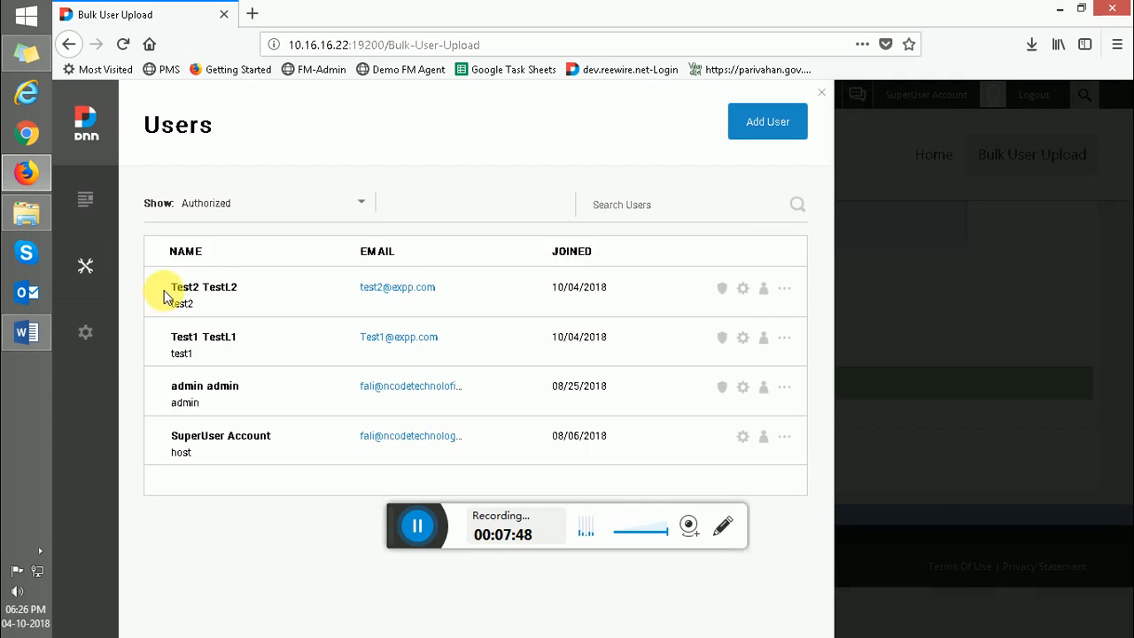
{"action": "left_click_drag", "start_coordinate": [171, 286], "coordinate": [228, 302]}
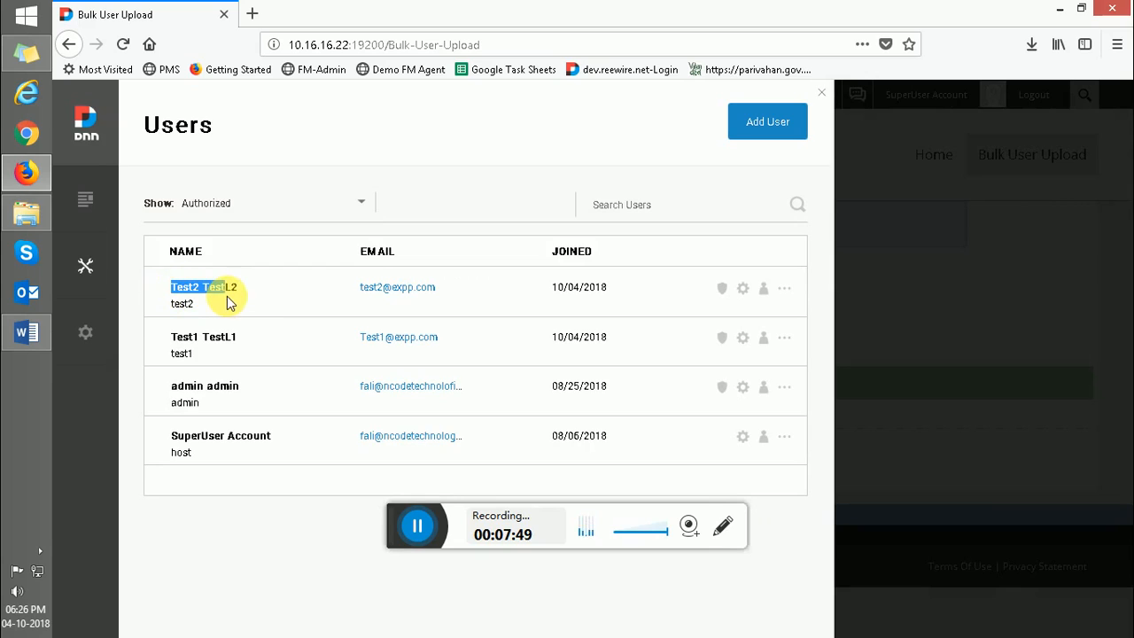
{"action": "left_click", "coordinate": [253, 345]}
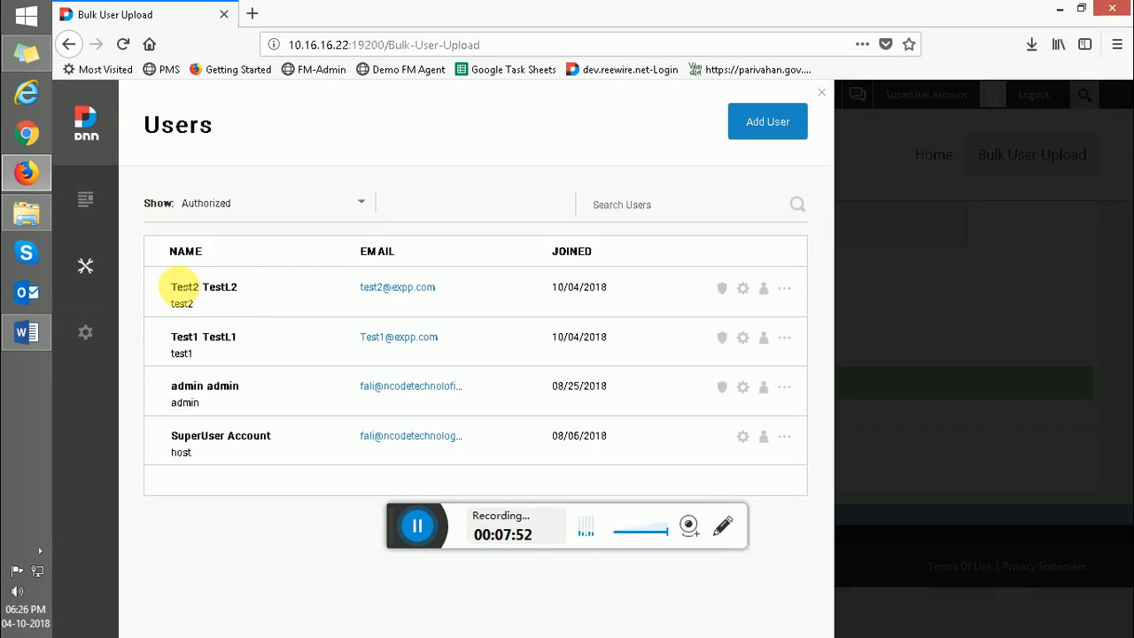
{"action": "left_click_drag", "start_coordinate": [176, 287], "coordinate": [280, 317]}
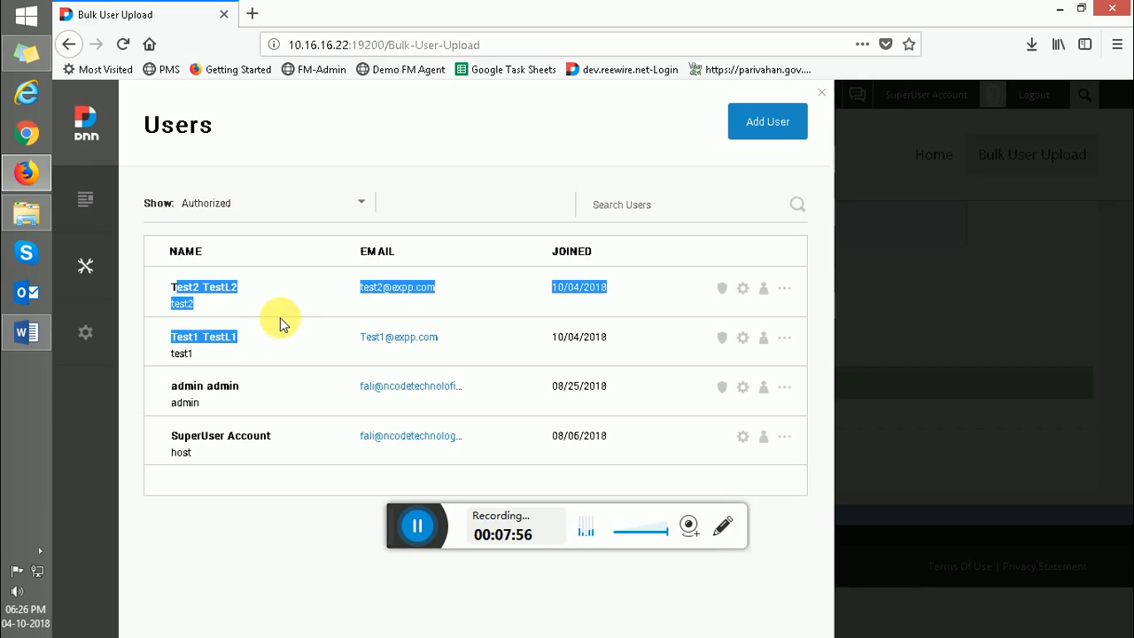
{"action": "left_click", "coordinate": [280, 317]}
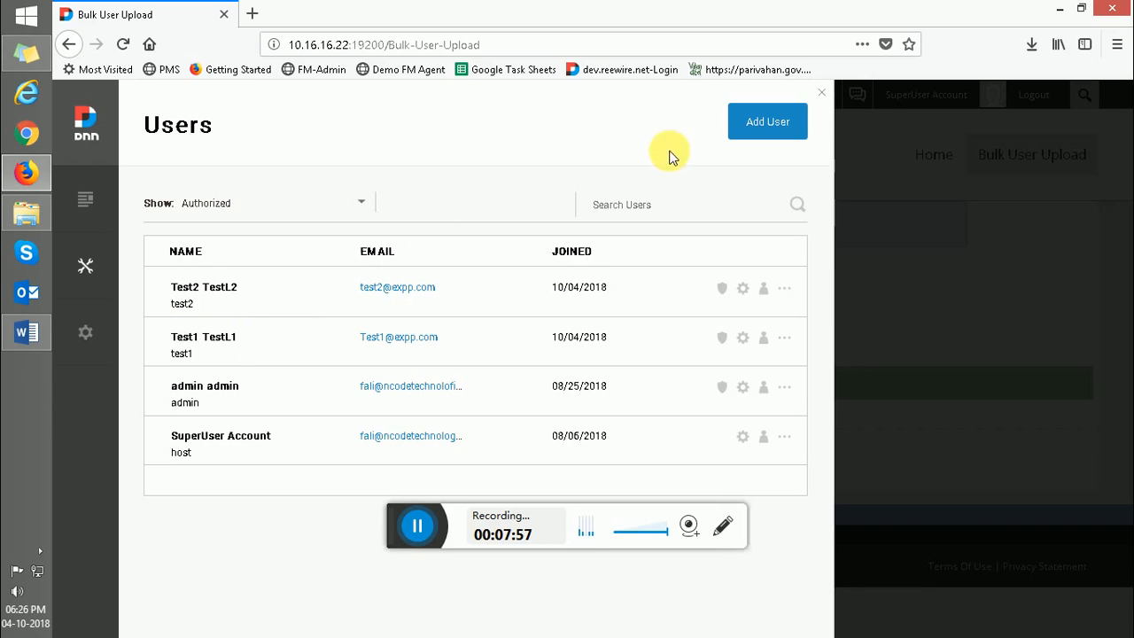
{"action": "left_click", "coordinate": [821, 94]}
- Reload Bulk User Upload, save the TextCSVExample.txt download, and show it in its folder
{"action": "left_click", "coordinate": [1042, 152]}
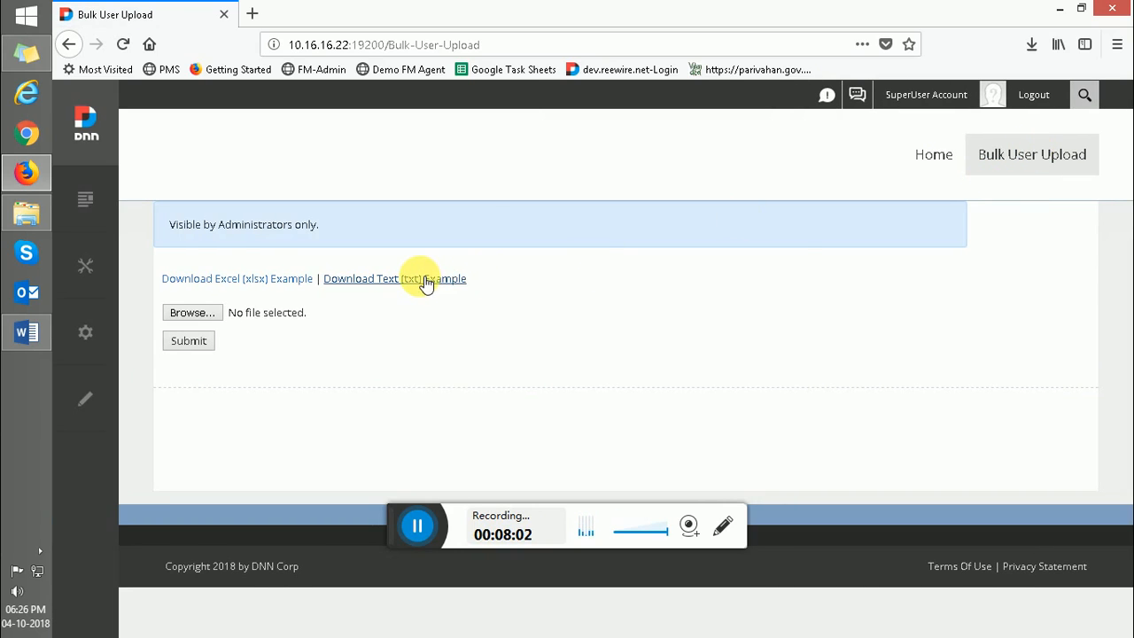
{"action": "left_click", "coordinate": [425, 279]}
{"action": "left_click", "coordinate": [479, 320]}
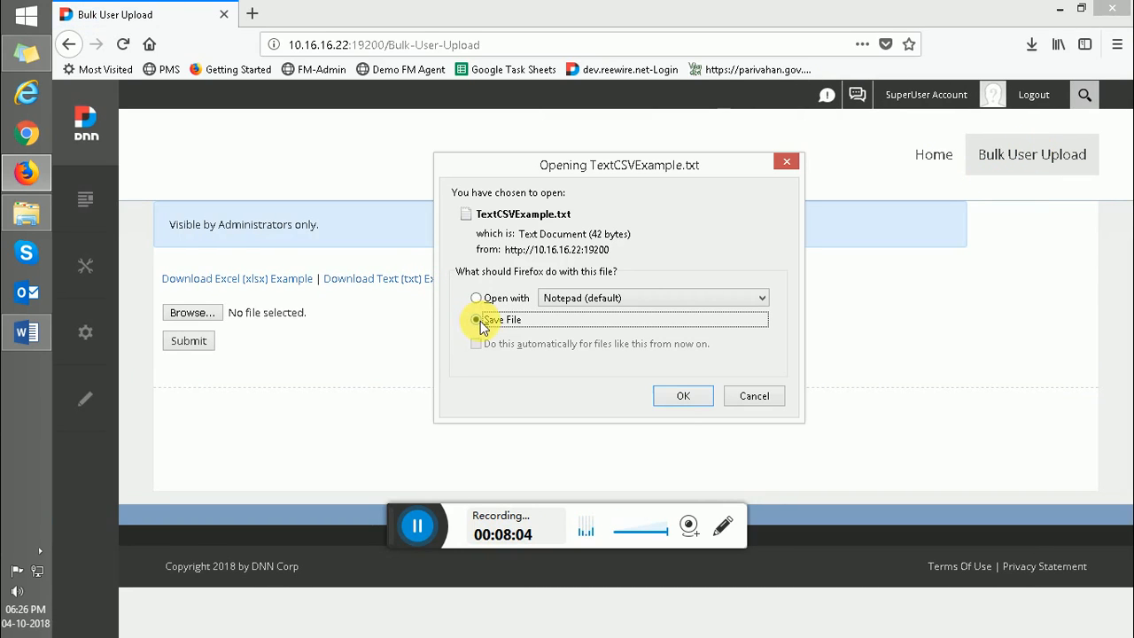
{"action": "left_click", "coordinate": [681, 397]}
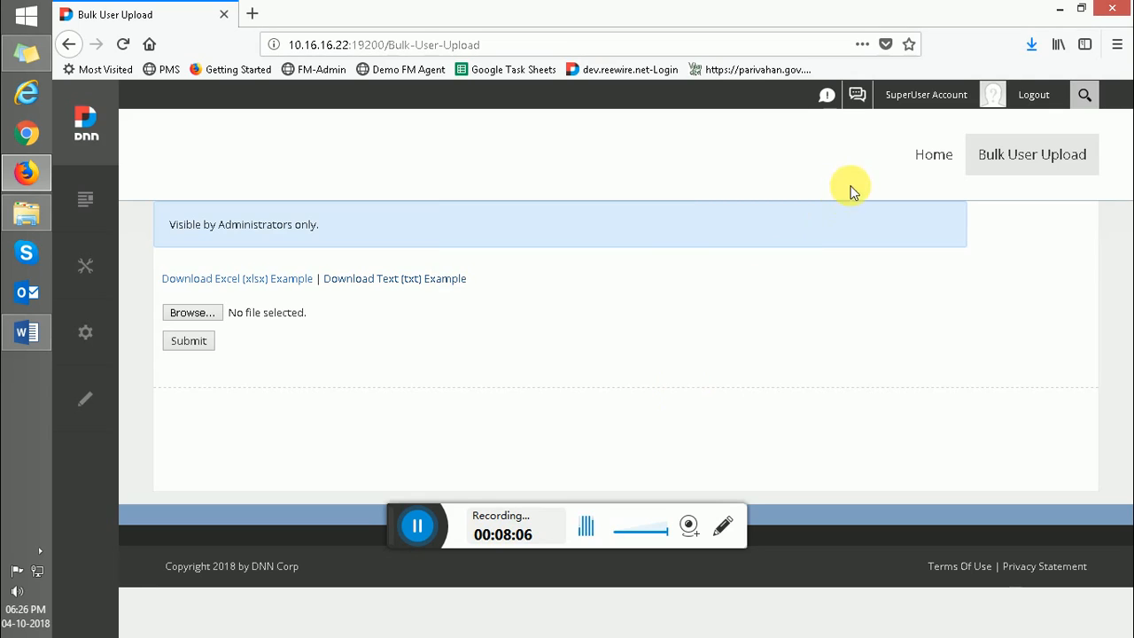
{"action": "left_click", "coordinate": [1032, 49]}
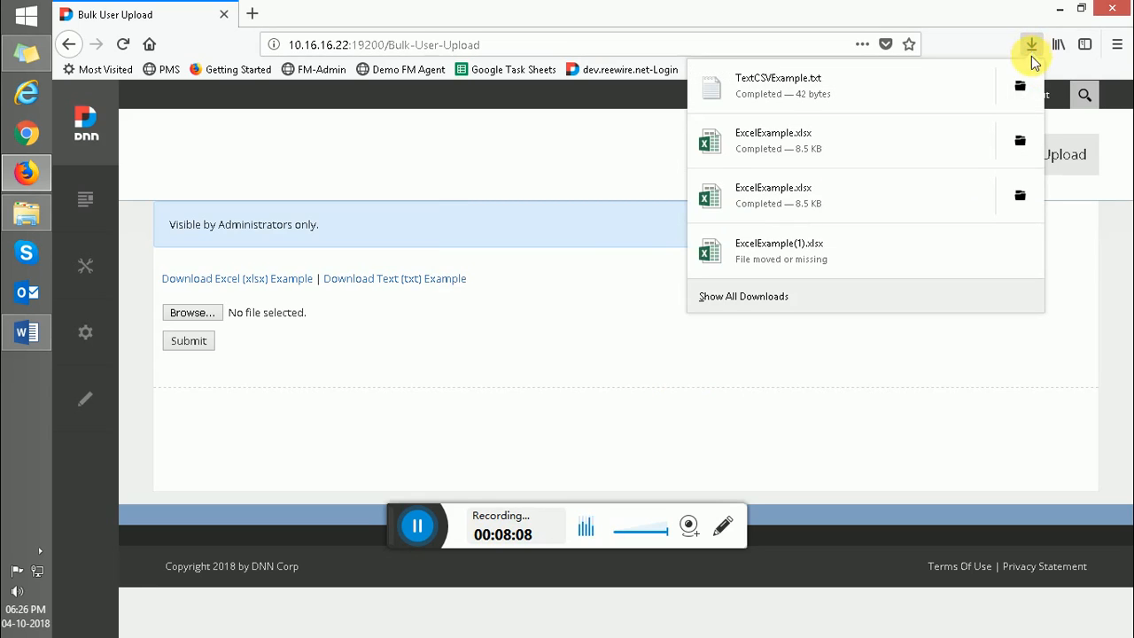
{"action": "left_click", "coordinate": [1020, 86]}
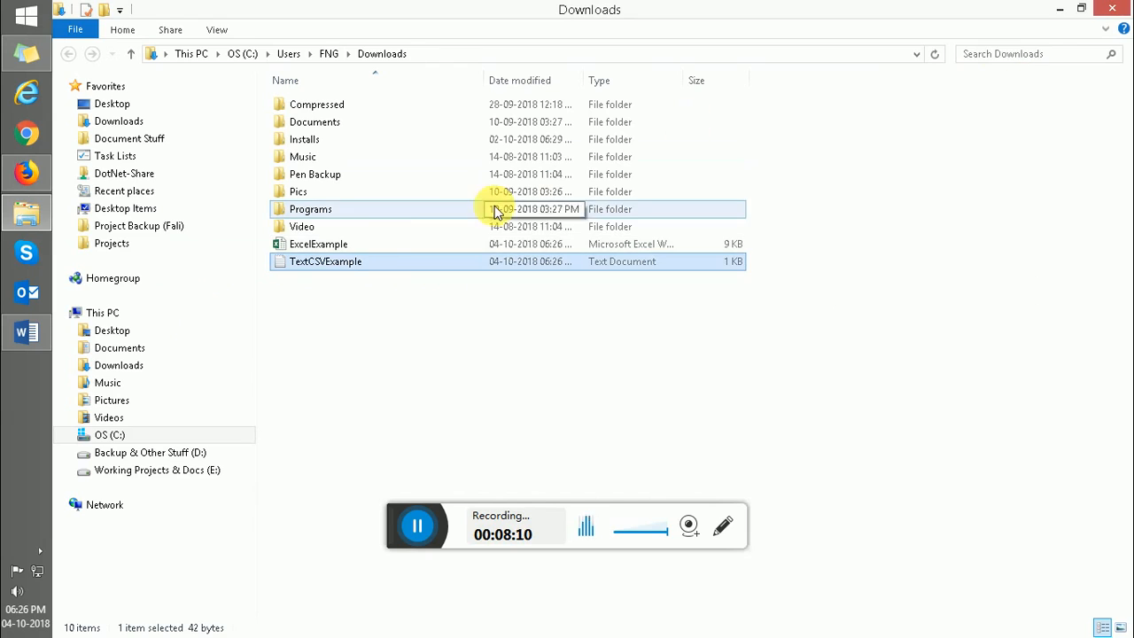
- Unblock TextCSVExample in its Properties and open it in Notepad
{"action": "right_click", "coordinate": [338, 267]}
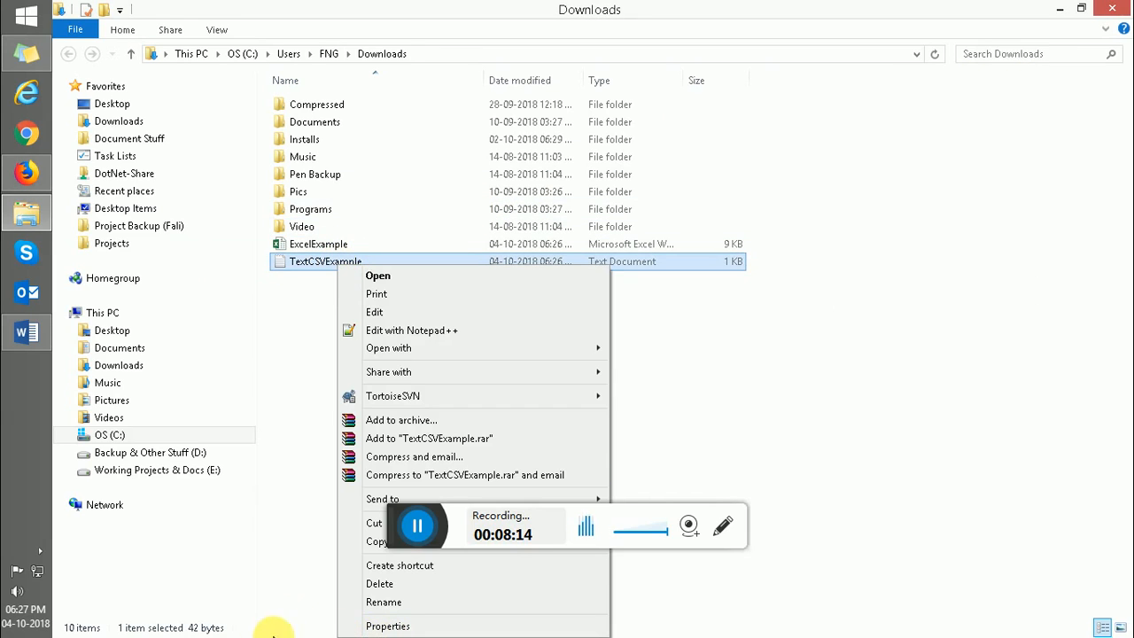
{"action": "left_click", "coordinate": [367, 625]}
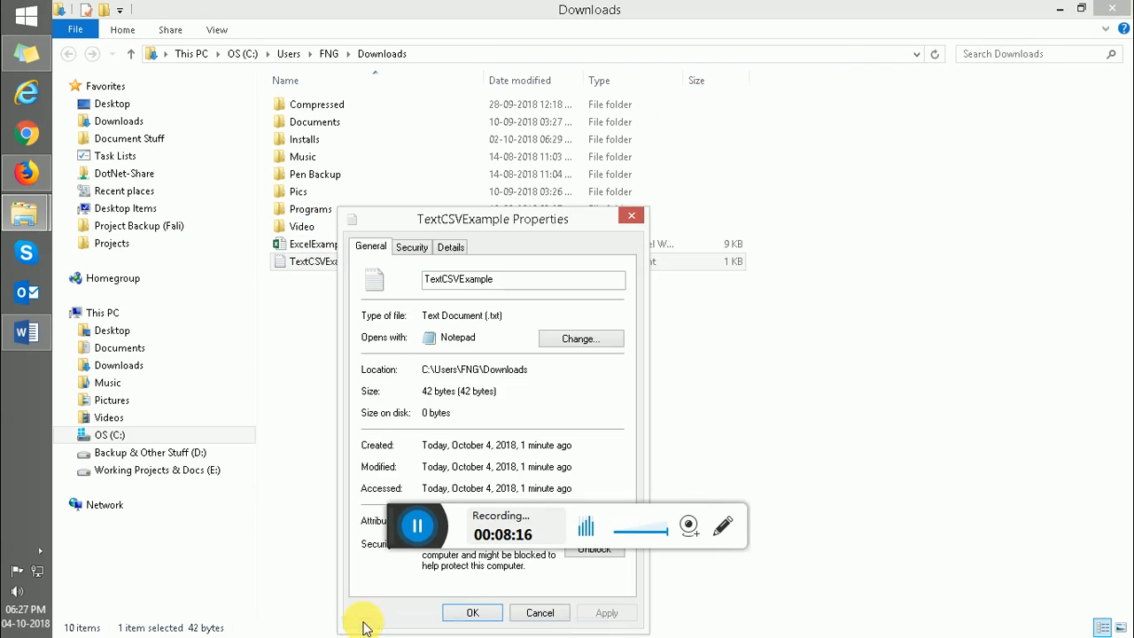
{"action": "left_click", "coordinate": [580, 558]}
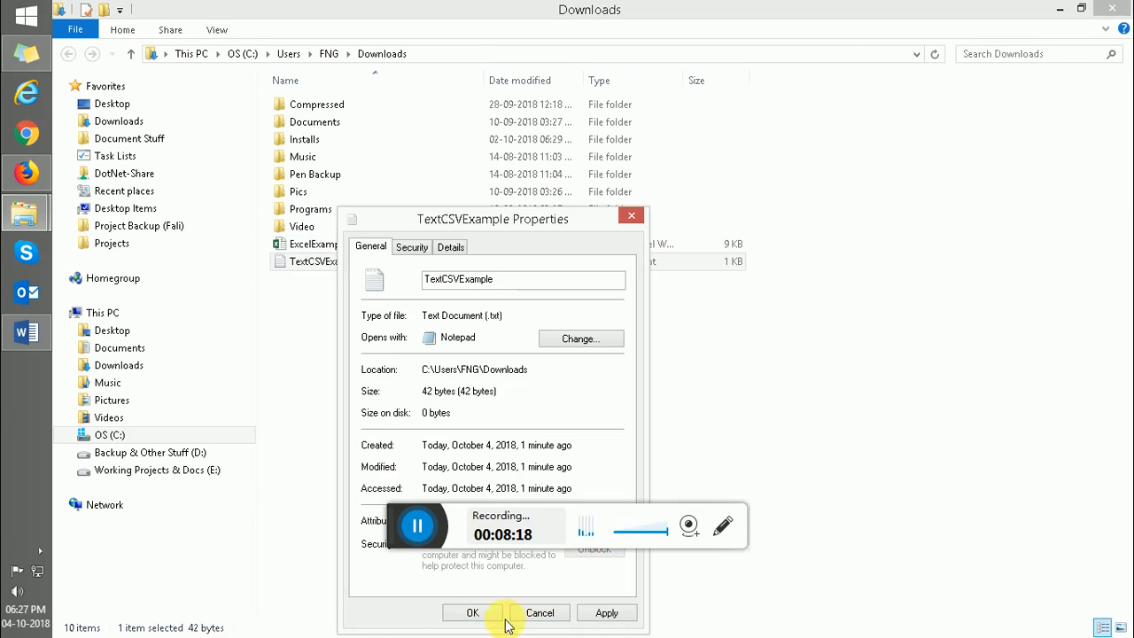
{"action": "left_click", "coordinate": [470, 613]}
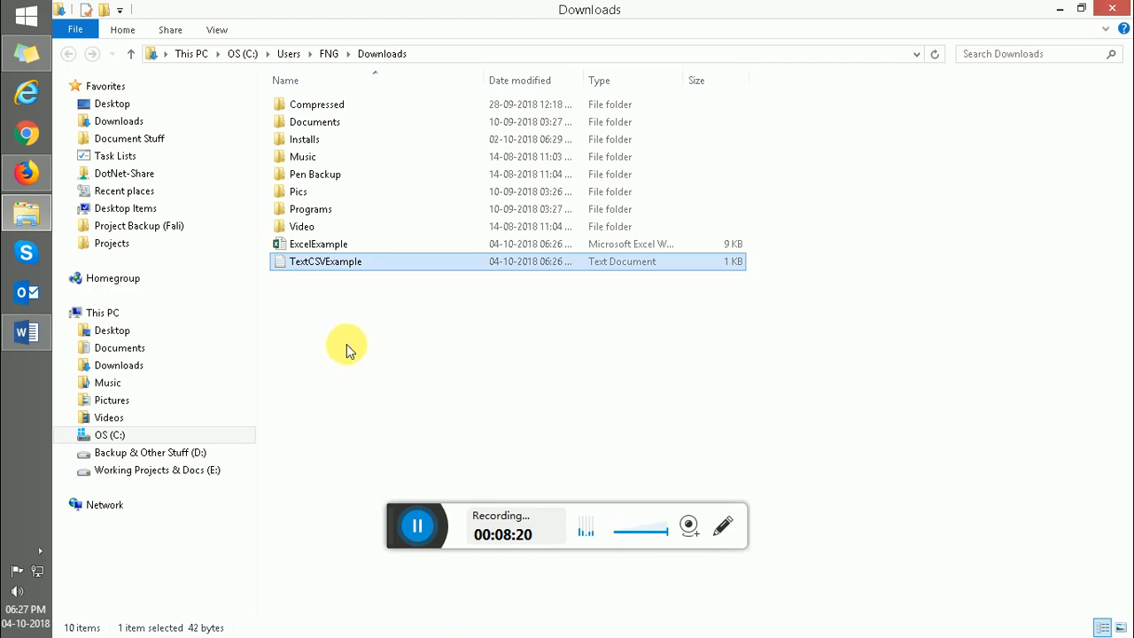
{"action": "key", "text": "Return"}
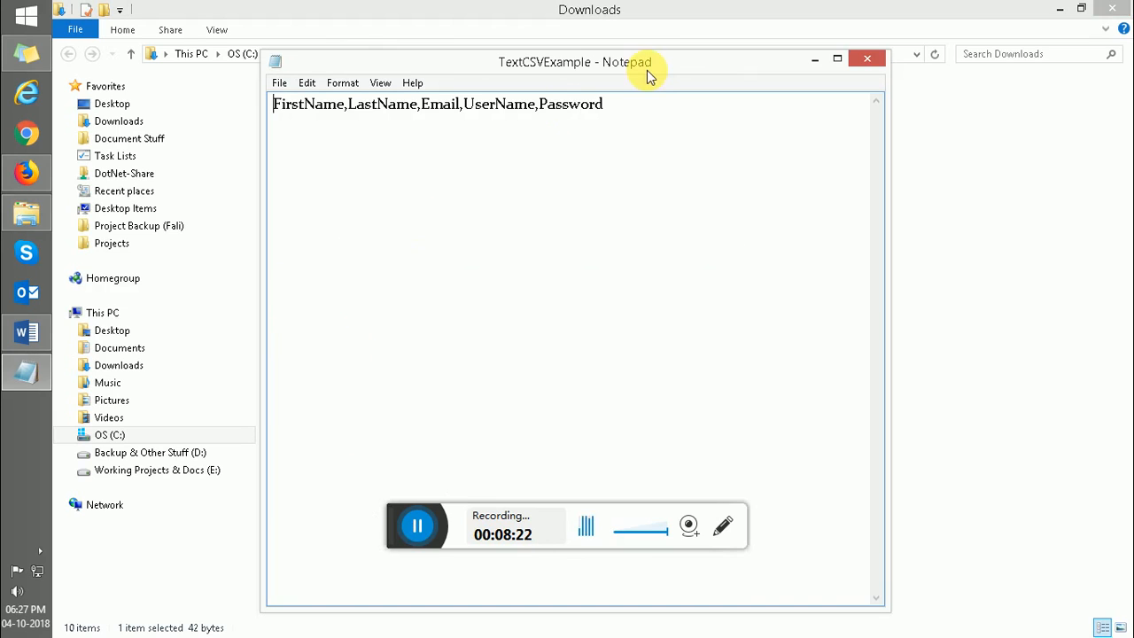
- Replace the header with Test3,TestL3 plus e-mail, username test3 and password, then start Test4's line
{"action": "left_click", "coordinate": [621, 105]}
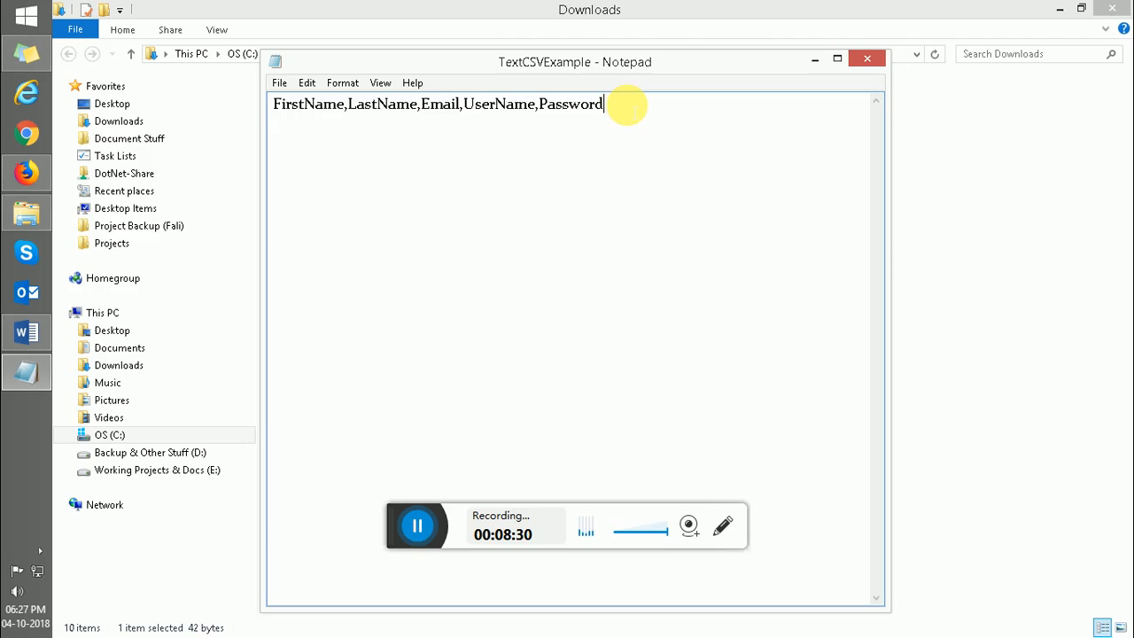
{"action": "key", "text": "ctrl+a"}
{"action": "key", "text": "Delete"}
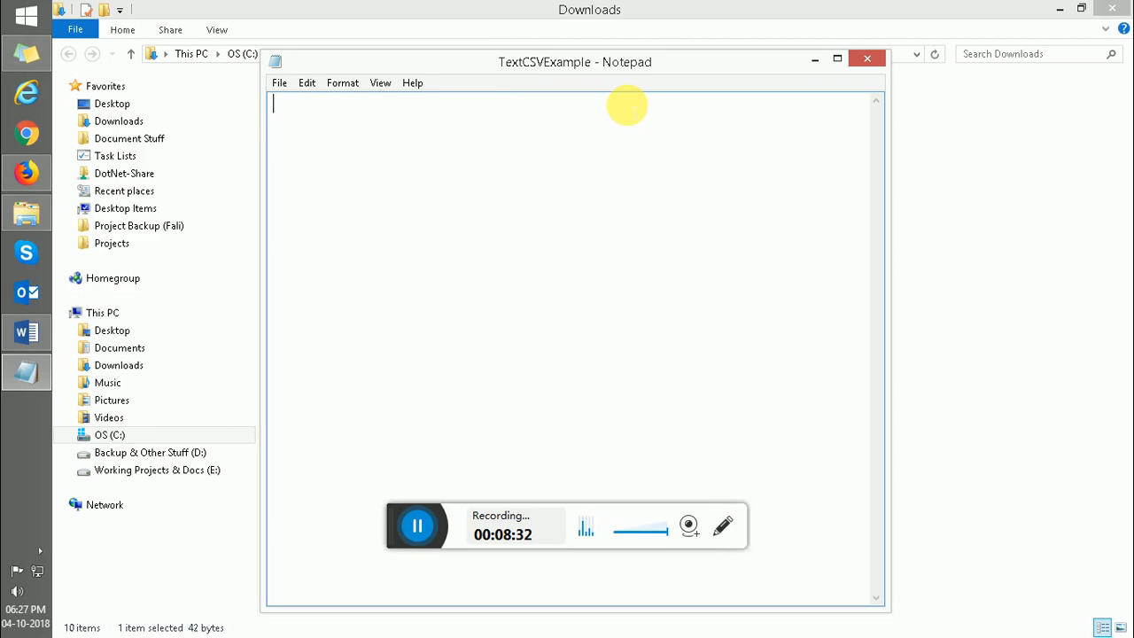
{"action": "type", "text": "Test3"}
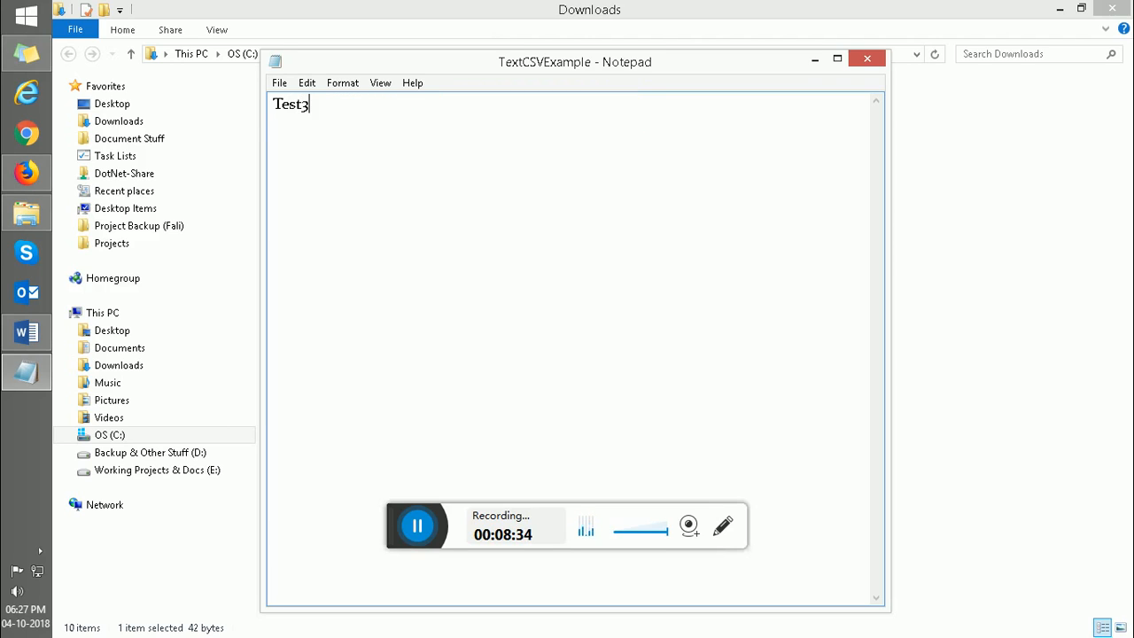
{"action": "type", "text": ",TestL3,Test"}
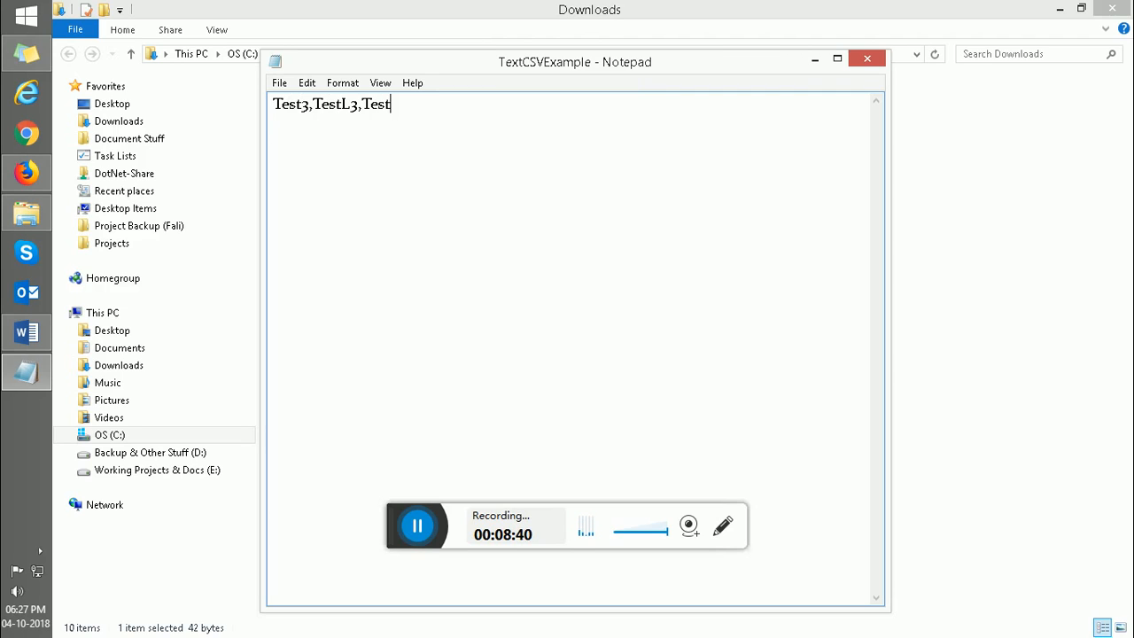
{"action": "type", "text": "3@expp.com"}
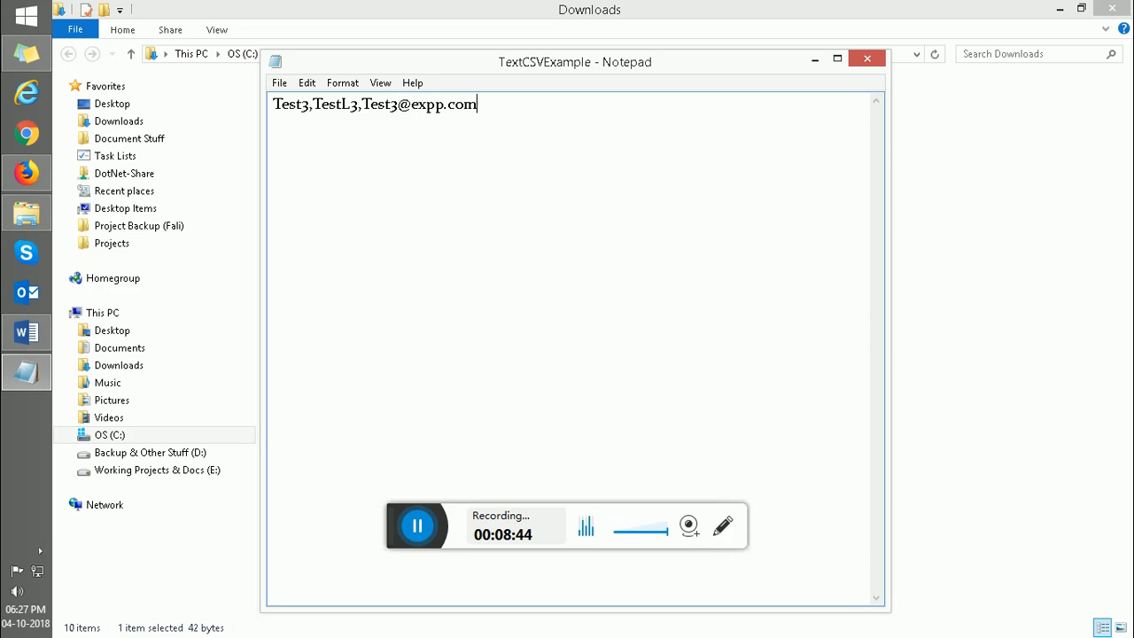
{"action": "type", "text": ",test3,test3"}
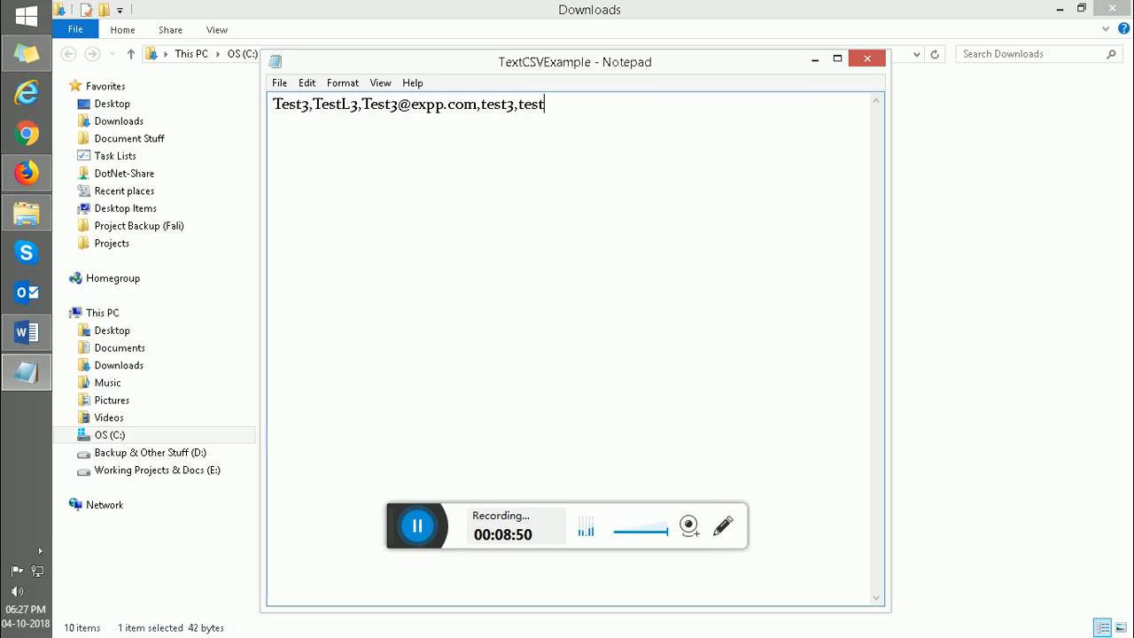
{"action": "type", "text": "@123"}
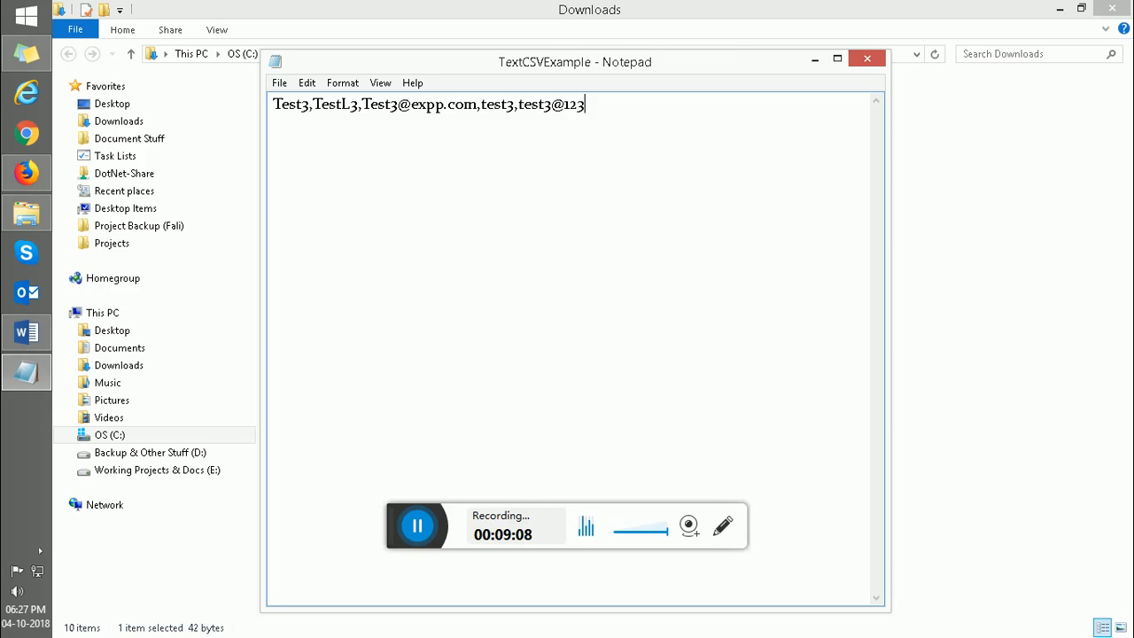
{"action": "key", "text": "Return"}
{"action": "type", "text": "Test4,T"}
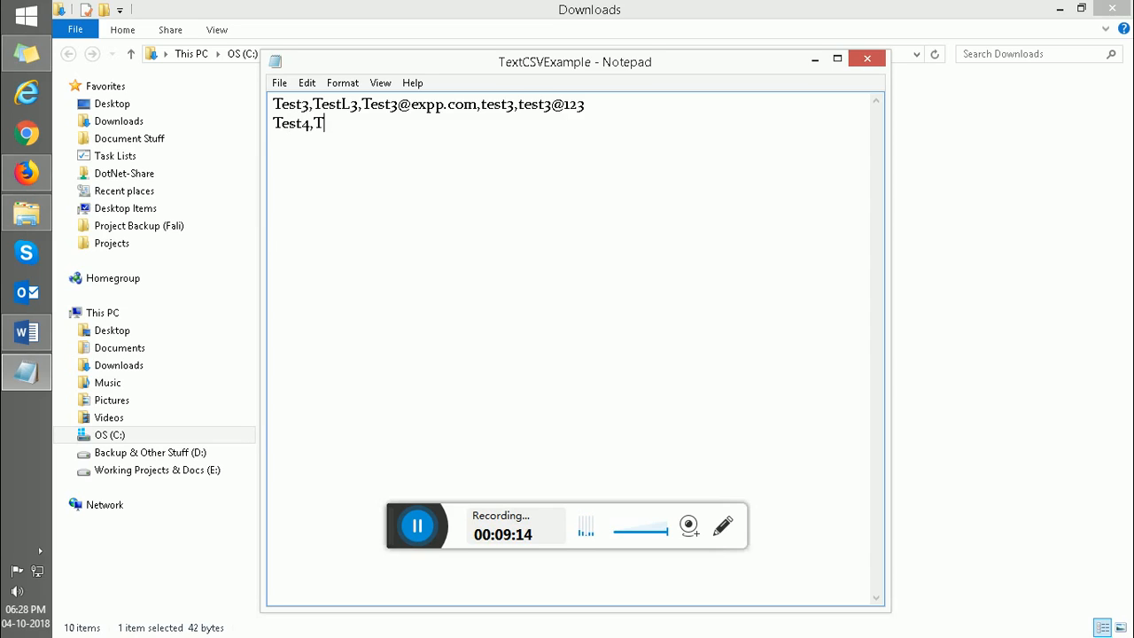
{"action": "type", "text": "estL4,test4"}
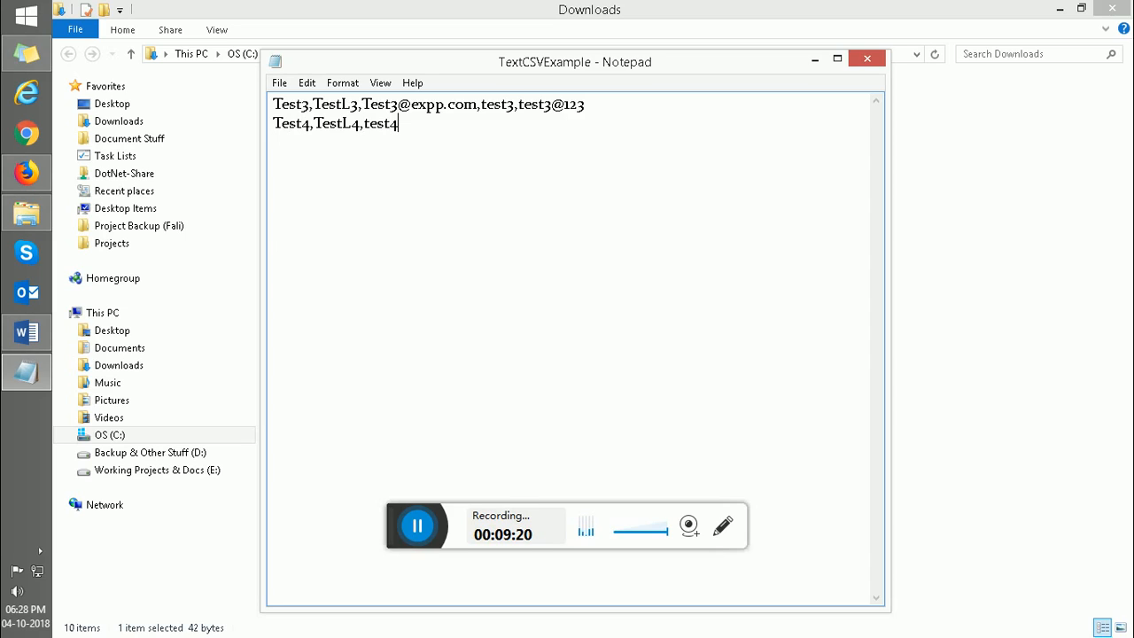
{"action": "type", "text": "#"}
- Finish Test4's line with e-mail, username test4 and password, then save and close the file
{"action": "key", "text": "BackSpace"}
{"action": "type", "text": "@expp.com"}
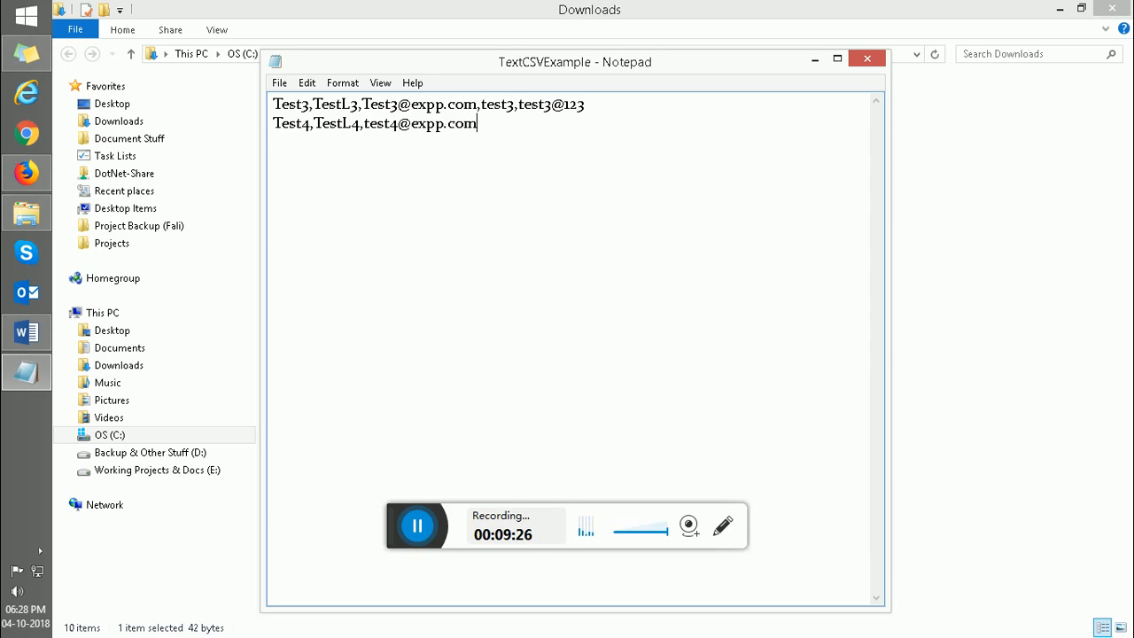
{"action": "type", "text": ",test4,test4"}
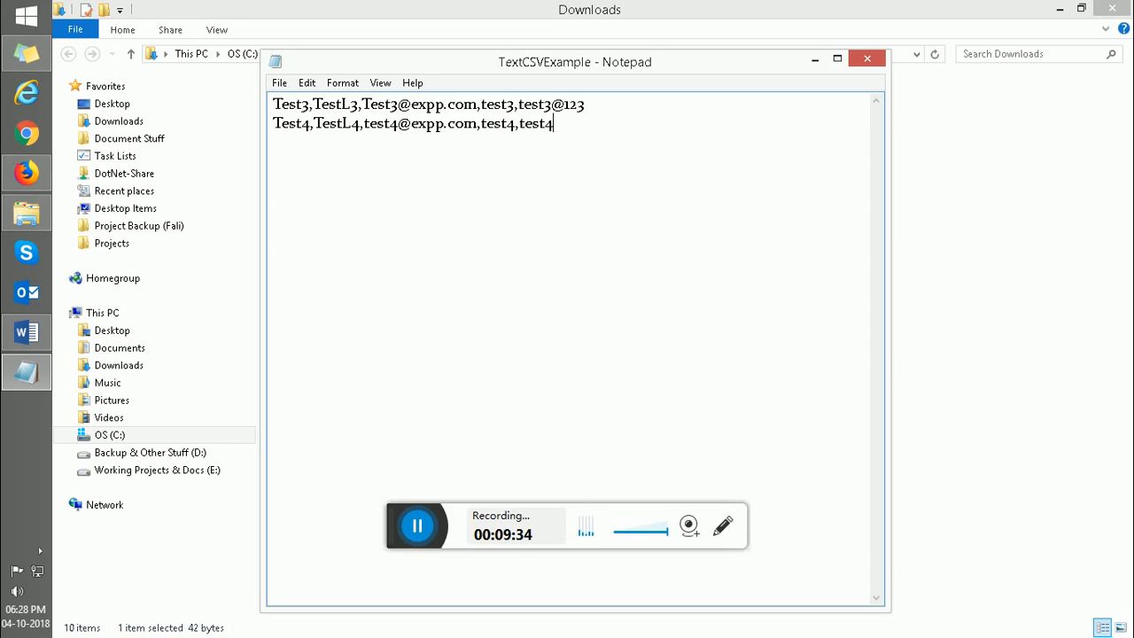
{"action": "type", "text": "@123"}
{"action": "key", "text": "ctrl+s"}
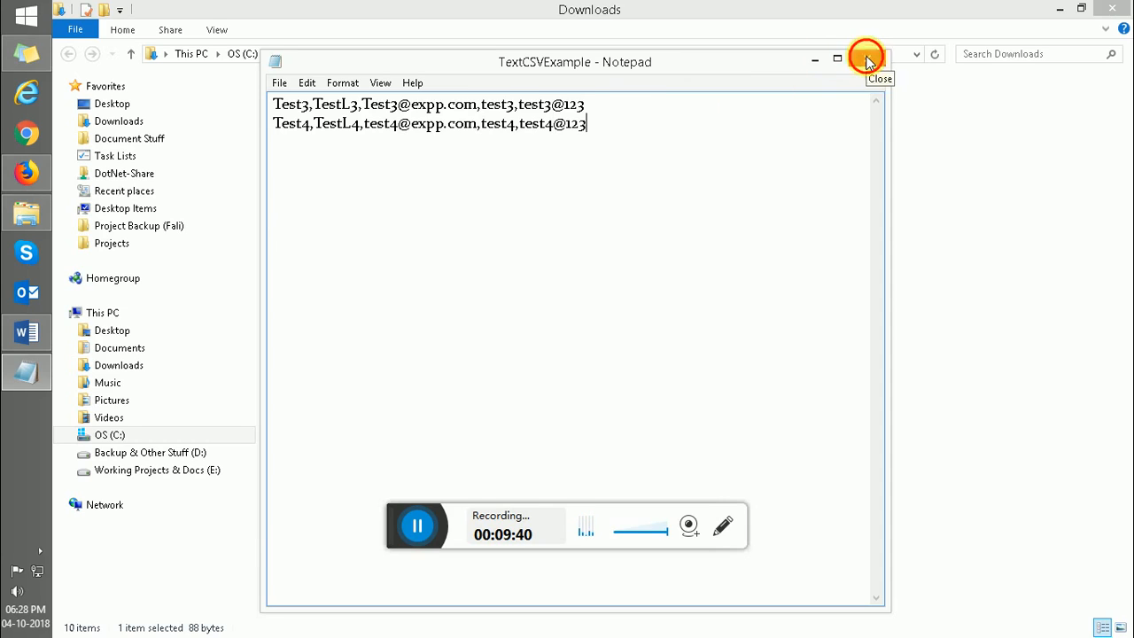
{"action": "left_click", "coordinate": [867, 61]}
- Choose TextCSVExample.txt from Downloads as the upload file and submit it
{"action": "left_click", "coordinate": [25, 173]}
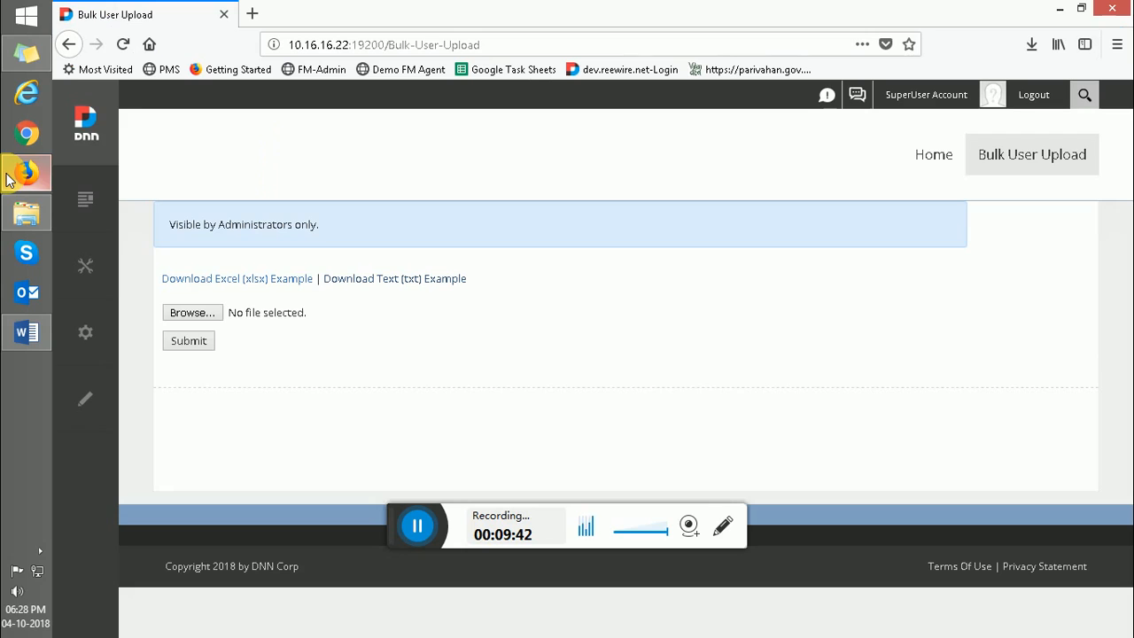
{"action": "left_click", "coordinate": [197, 313]}
{"action": "left_click", "coordinate": [269, 277]}
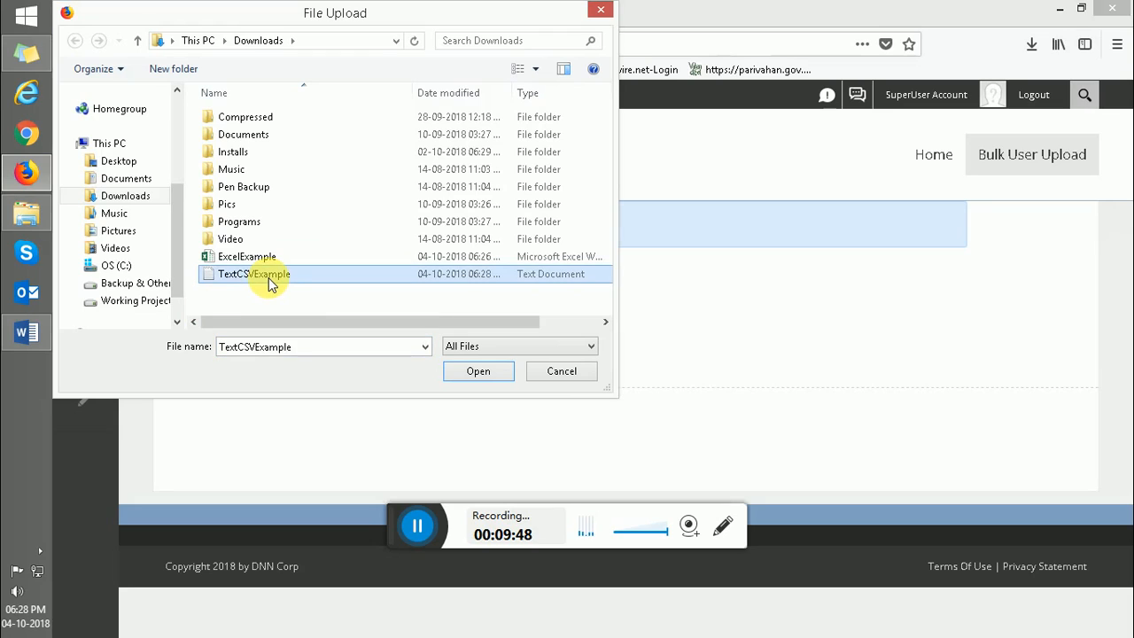
{"action": "left_click", "coordinate": [467, 379]}
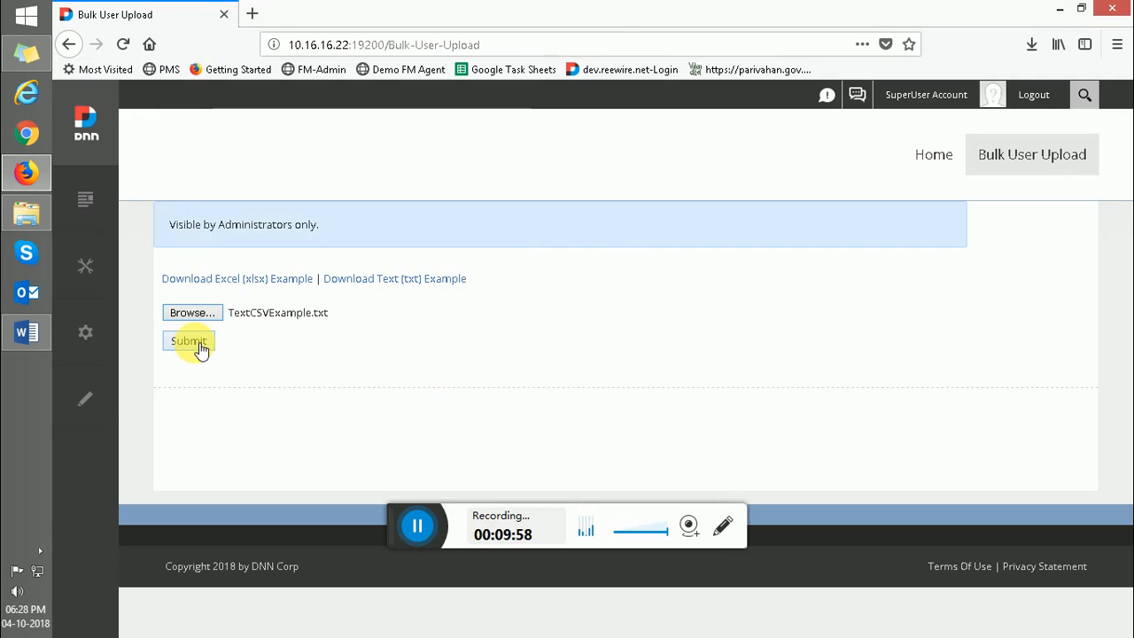
{"action": "left_click", "coordinate": [198, 347]}
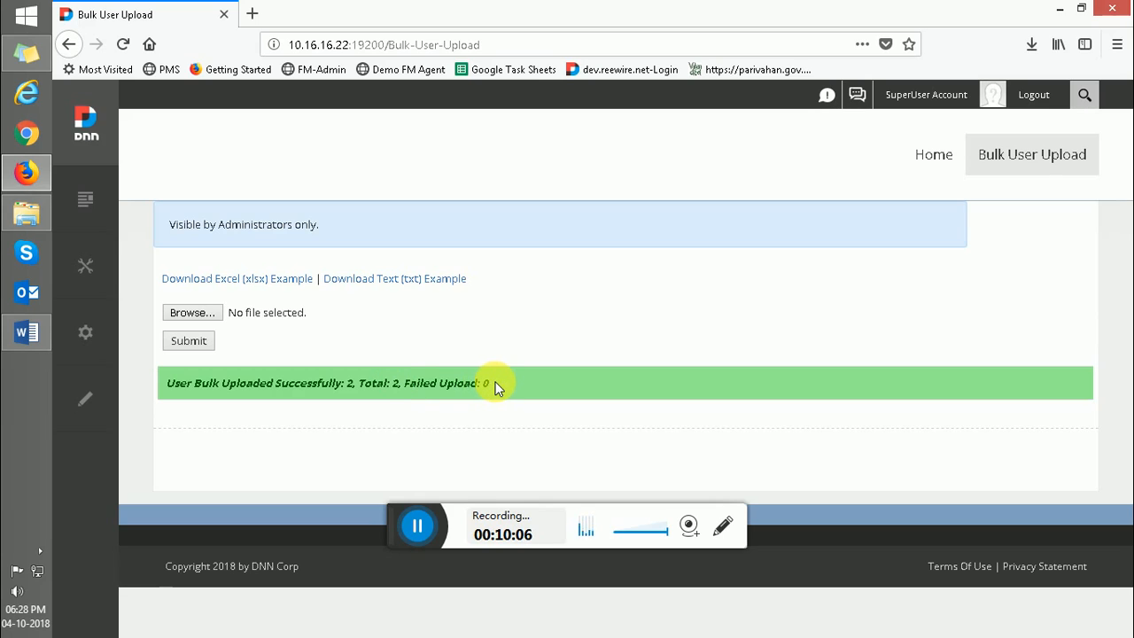
- Verify Test3 TestL3 and Test4 TestL4 in the Users list, then reload Bulk User Upload
{"action": "mouse_move", "coordinate": [86, 265]}
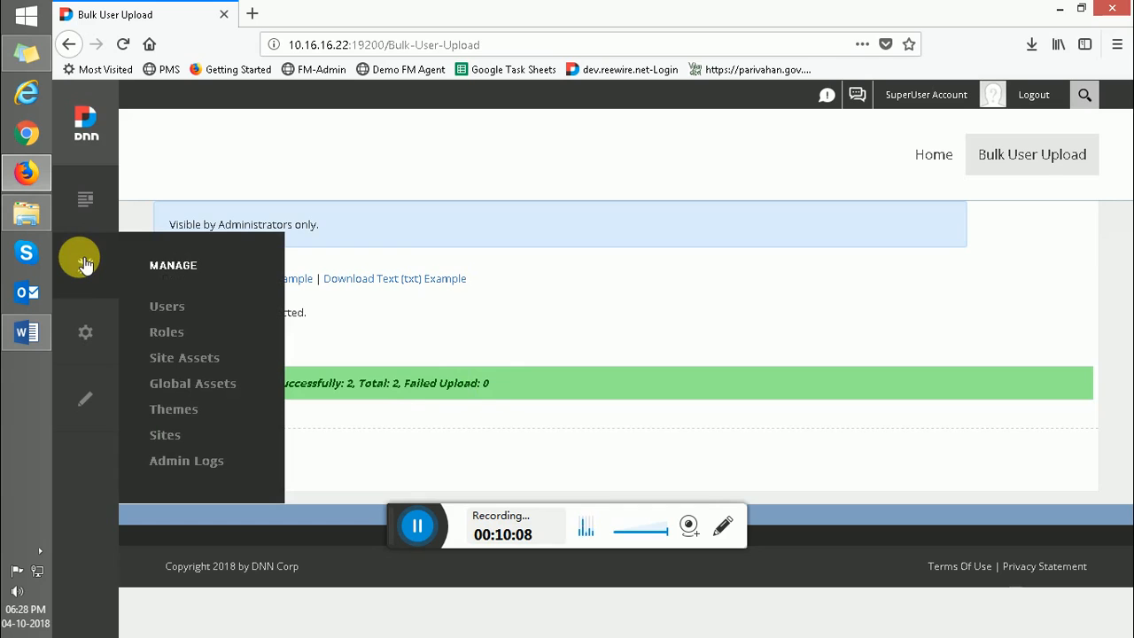
{"action": "left_click", "coordinate": [160, 304]}
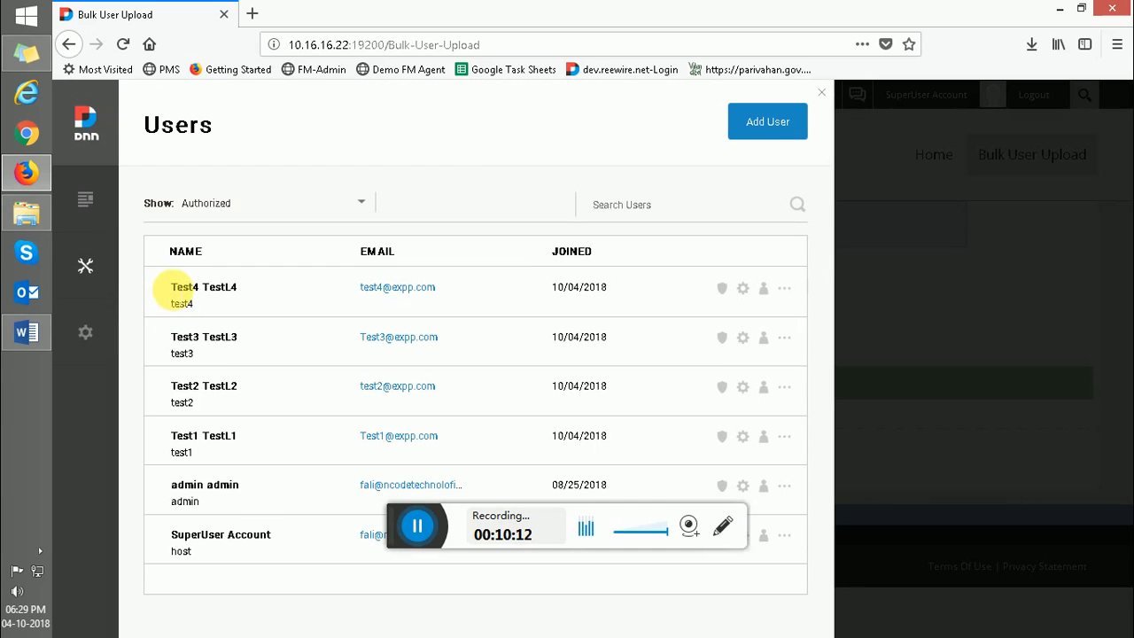
{"action": "left_click_drag", "start_coordinate": [173, 287], "coordinate": [240, 357]}
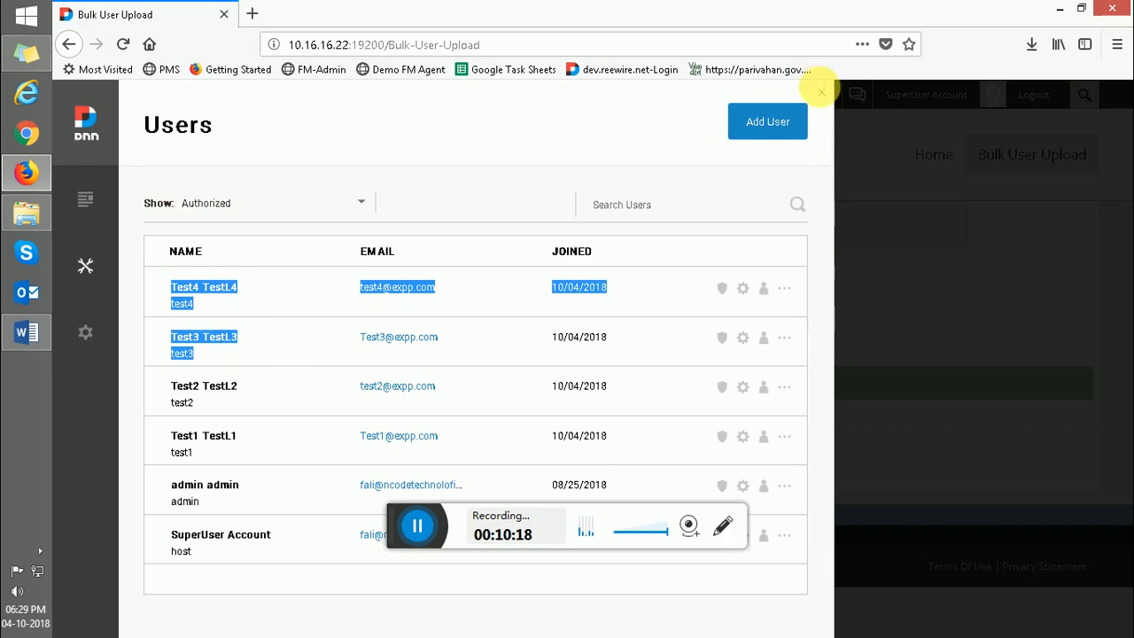
{"action": "left_click", "coordinate": [824, 94]}
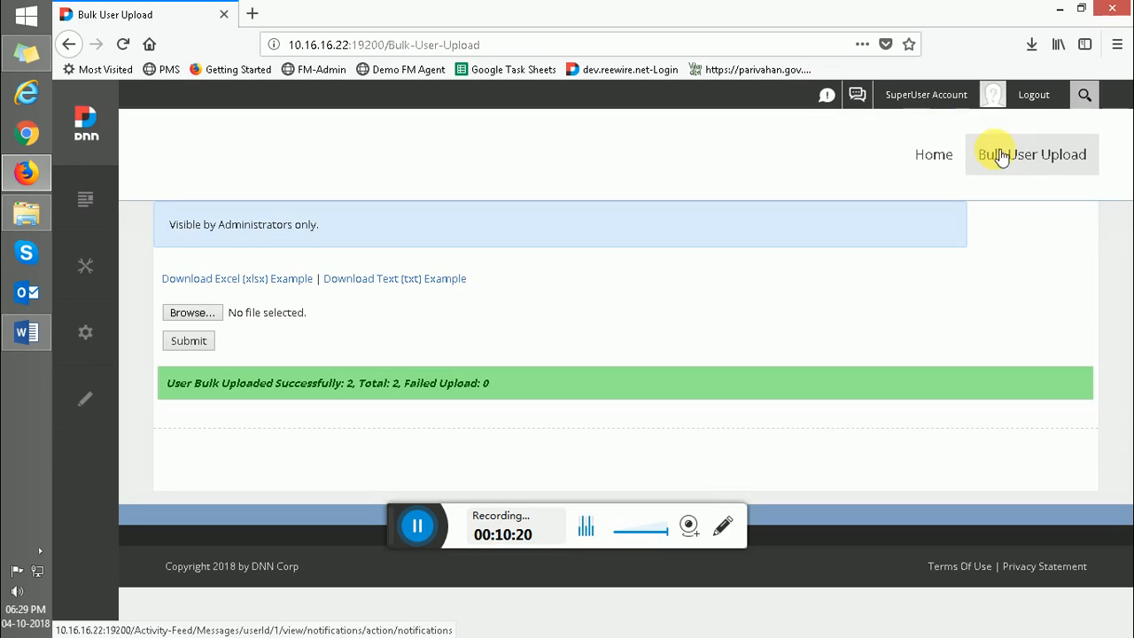
{"action": "left_click", "coordinate": [1009, 163]}
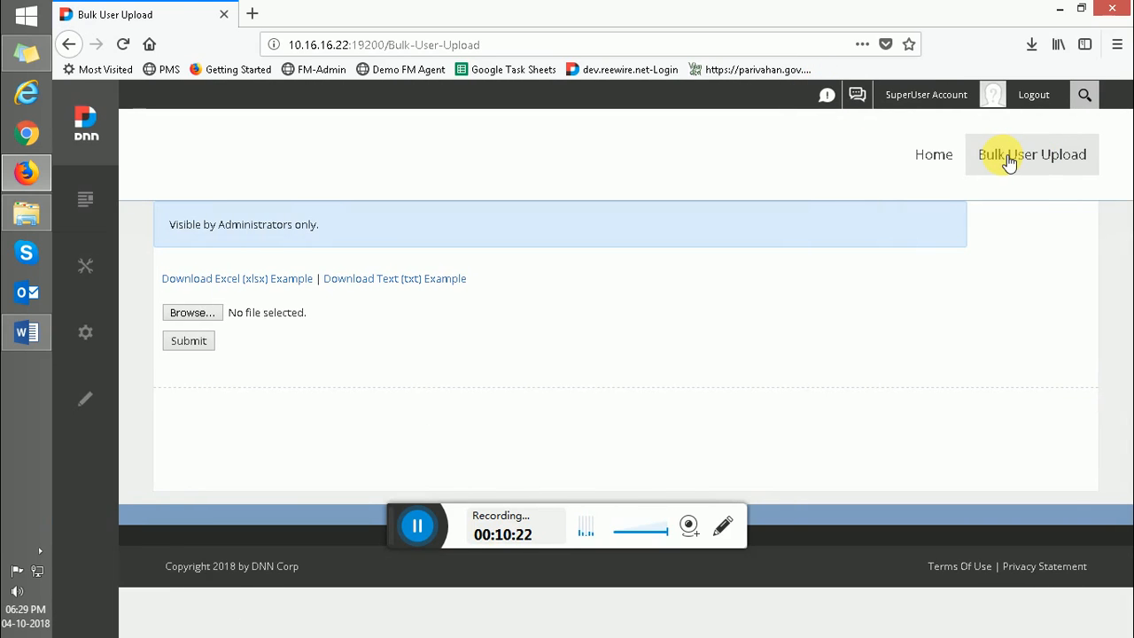